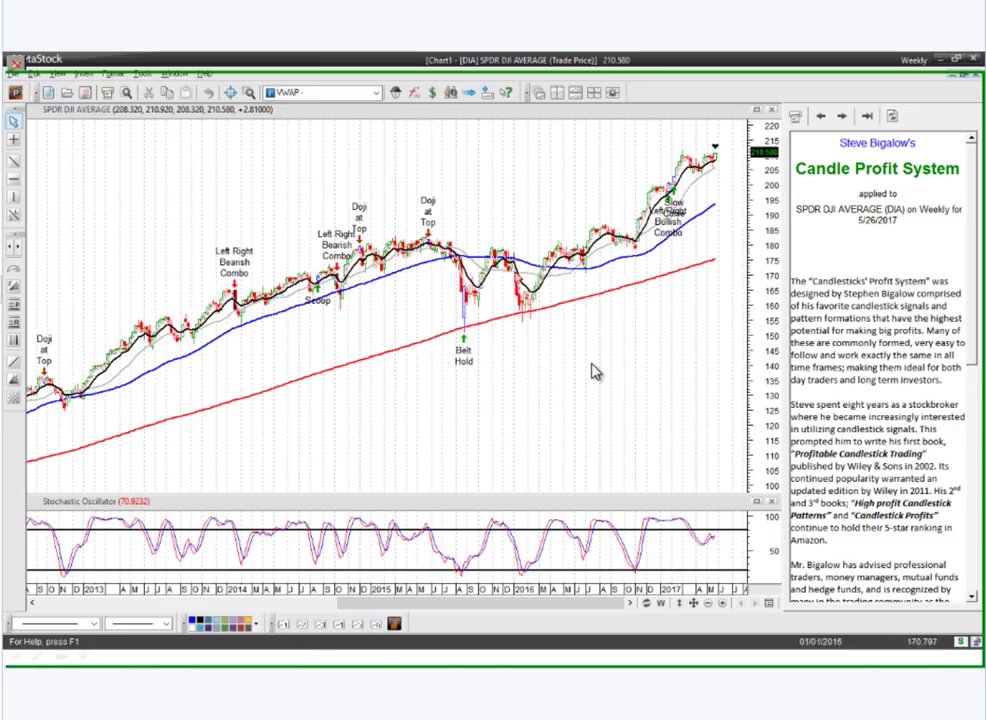
Step: Show the weekly DIA chart with Candle Profit System signals, moving averages and a Stochastic Oscillator pane
{"action": "mouse_move", "coordinate": [592, 372]}
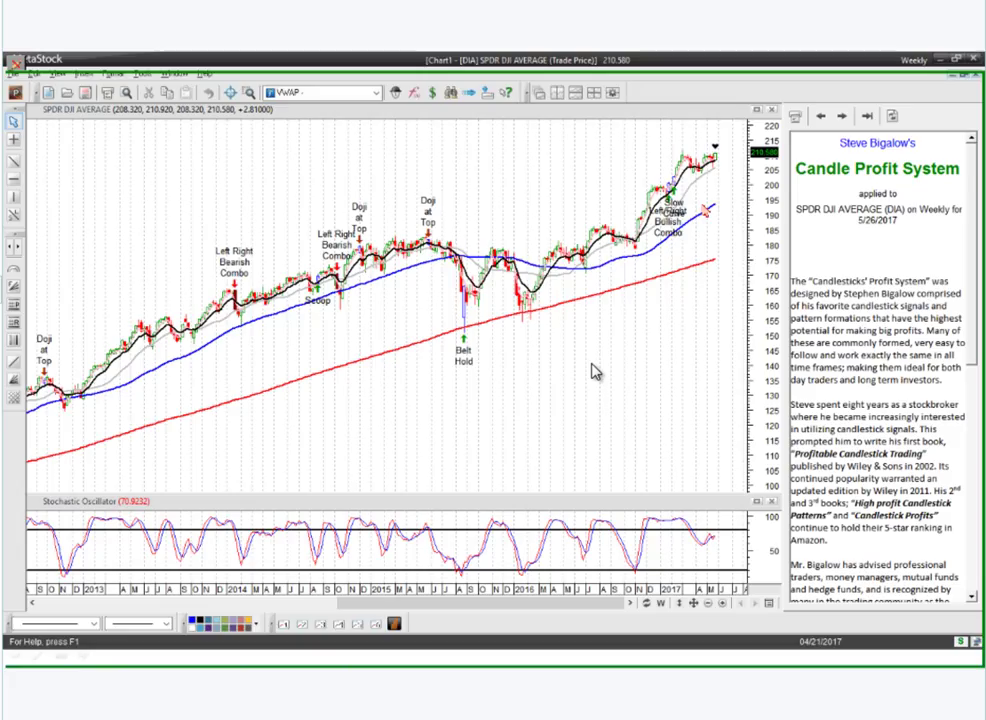
Step: Zoom into the Feb–Jun 2017 bars and show the 1/27/2017 Left/Right Bullish Combo commentary
{"action": "left_click", "coordinate": [249, 92]}
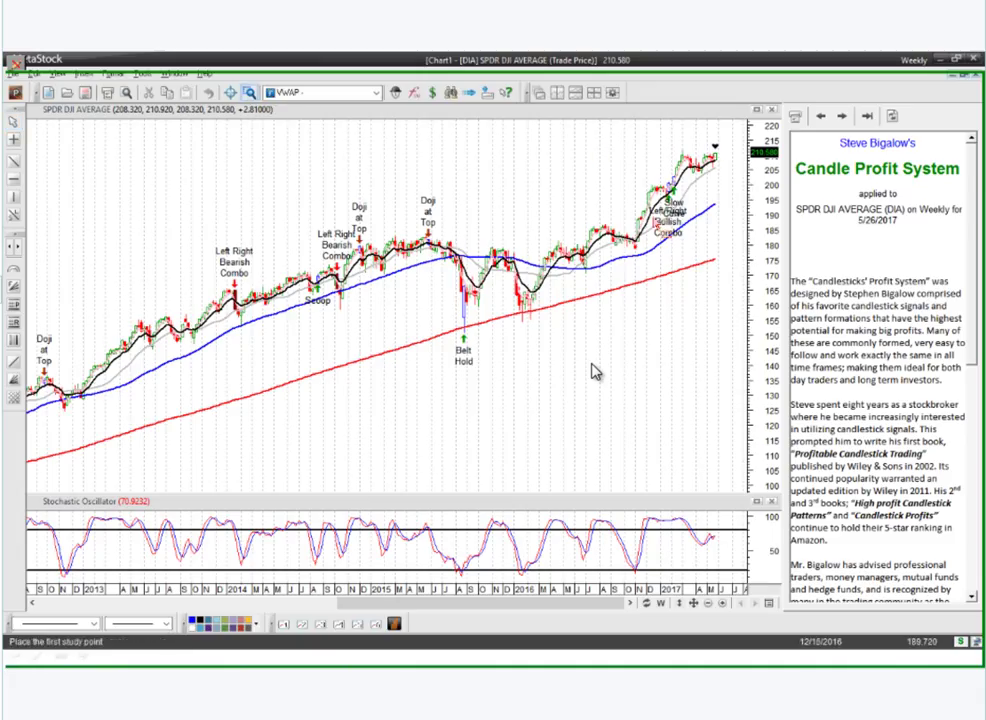
{"action": "left_click", "coordinate": [727, 148]}
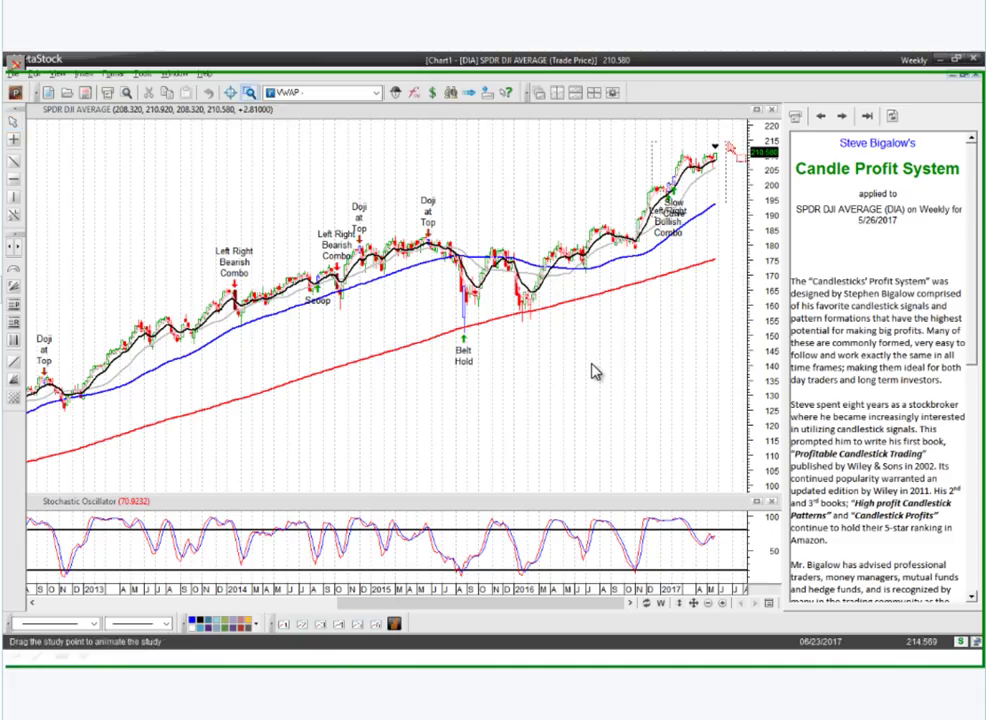
{"action": "left_click", "coordinate": [592, 372]}
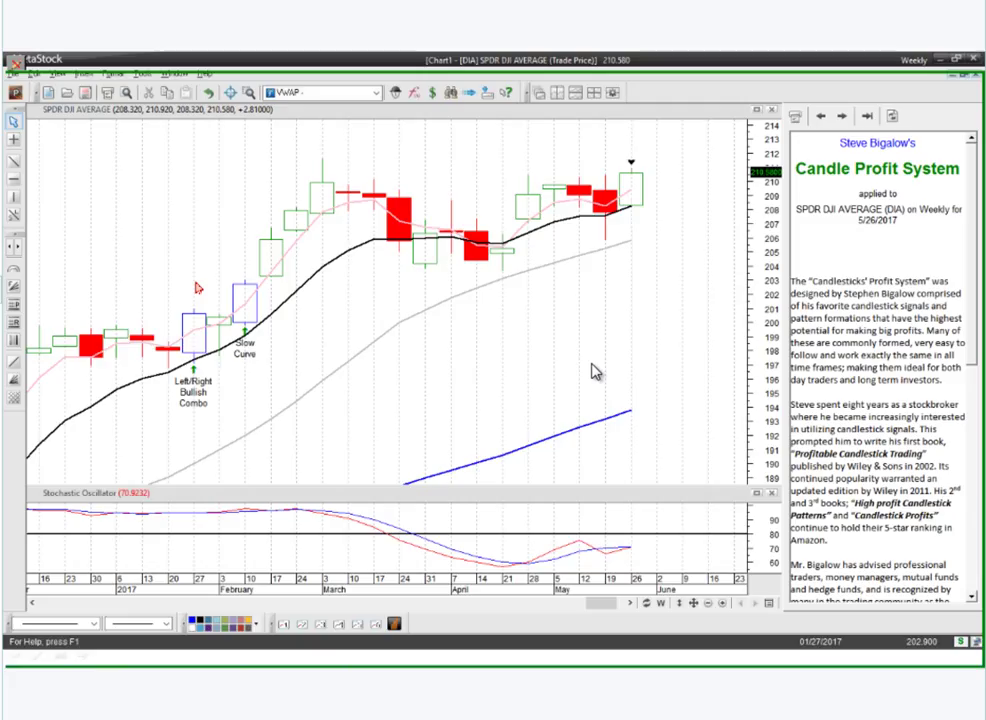
{"action": "left_click", "coordinate": [198, 287]}
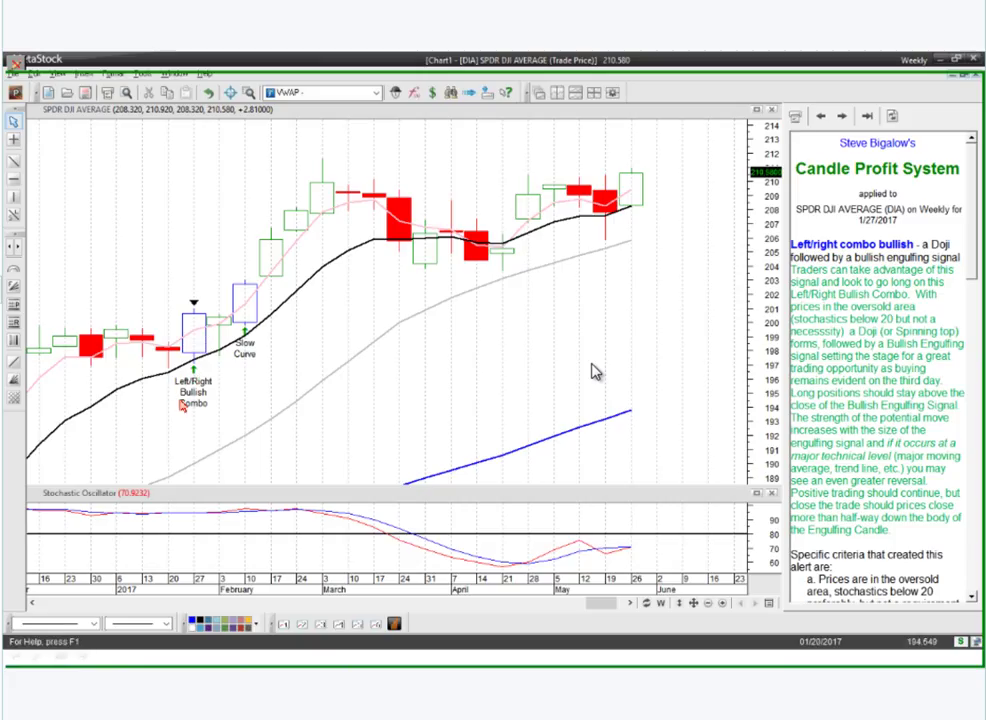
{"action": "mouse_move", "coordinate": [186, 403]}
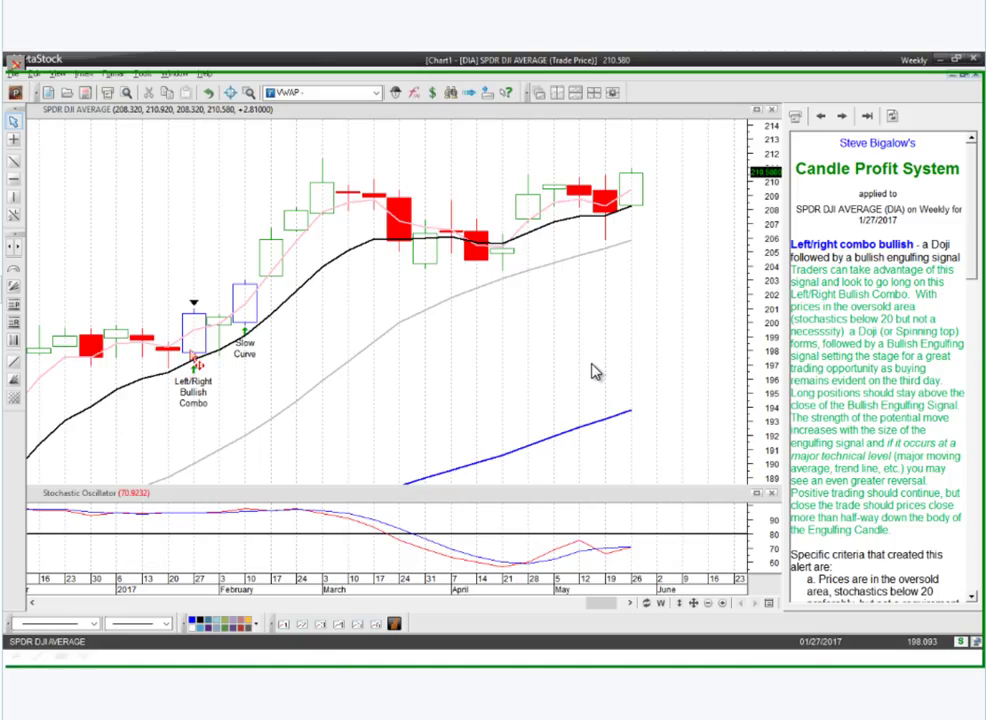
Step: View the 2/3 and 2/10/2017 candle commentaries, then return to the Left/Right Bullish Combo commentary
{"action": "left_click", "coordinate": [221, 310]}
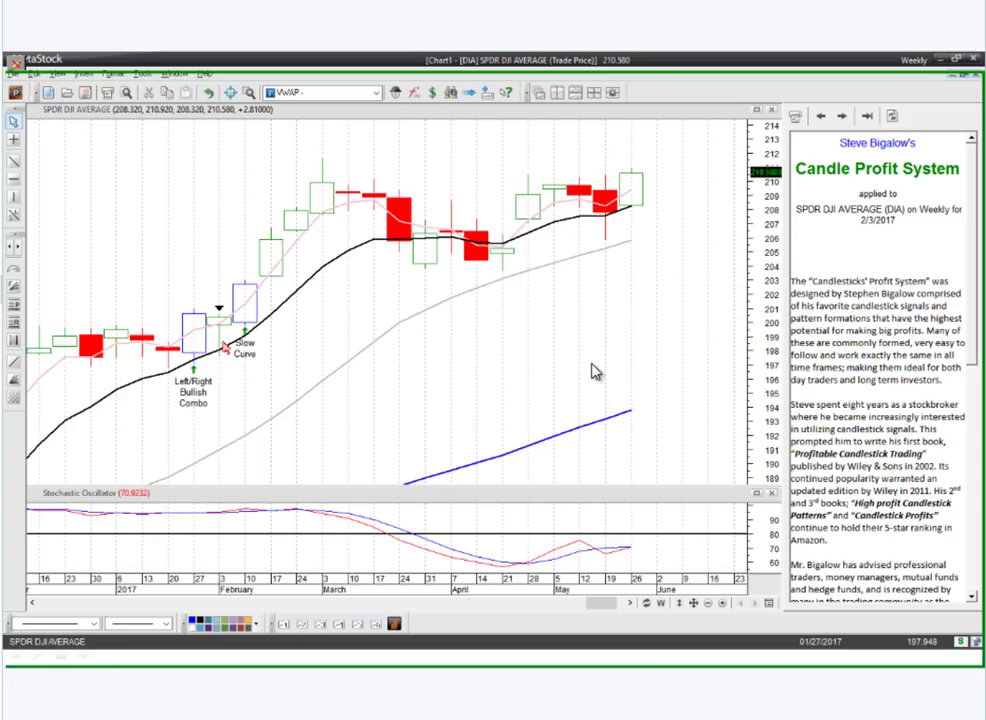
{"action": "left_click", "coordinate": [243, 274]}
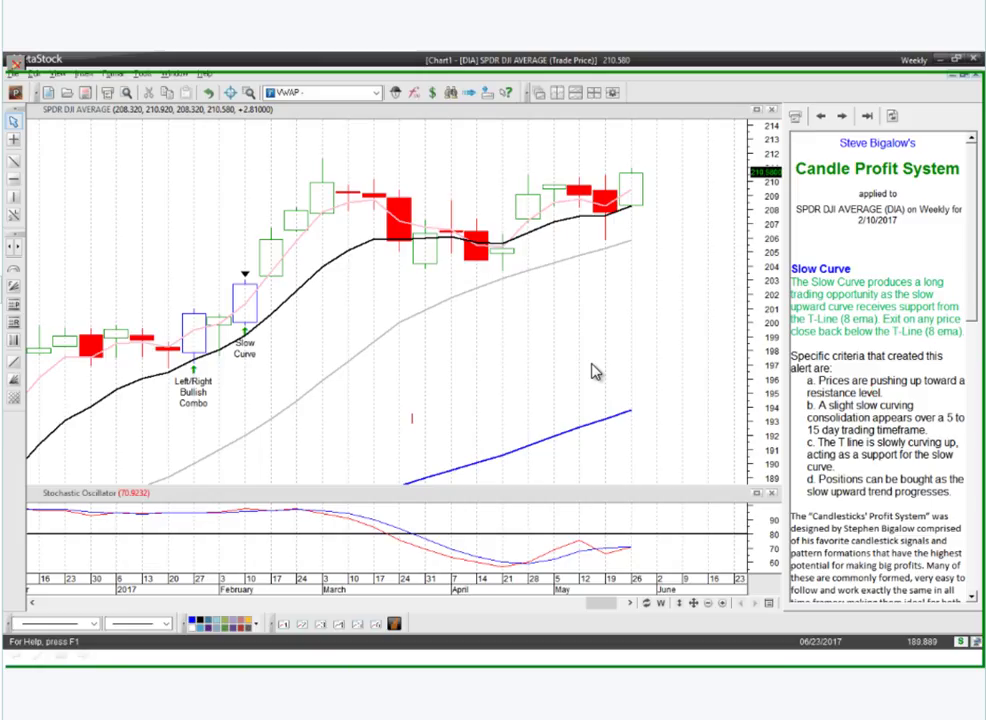
{"action": "left_click", "coordinate": [193, 327]}
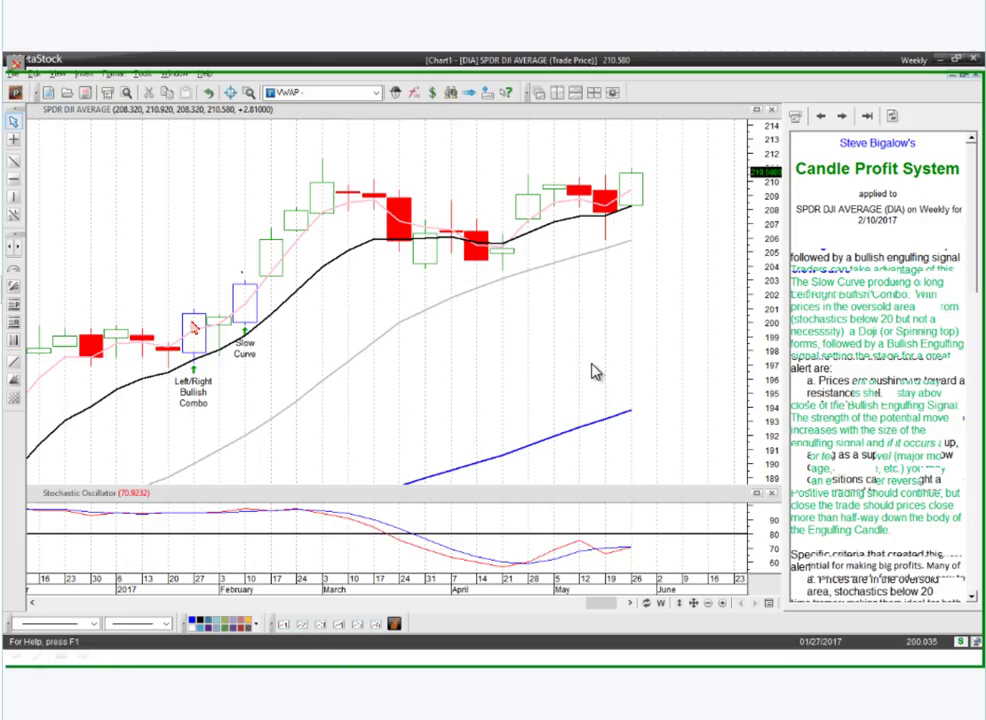
{"action": "left_click", "coordinate": [249, 267]}
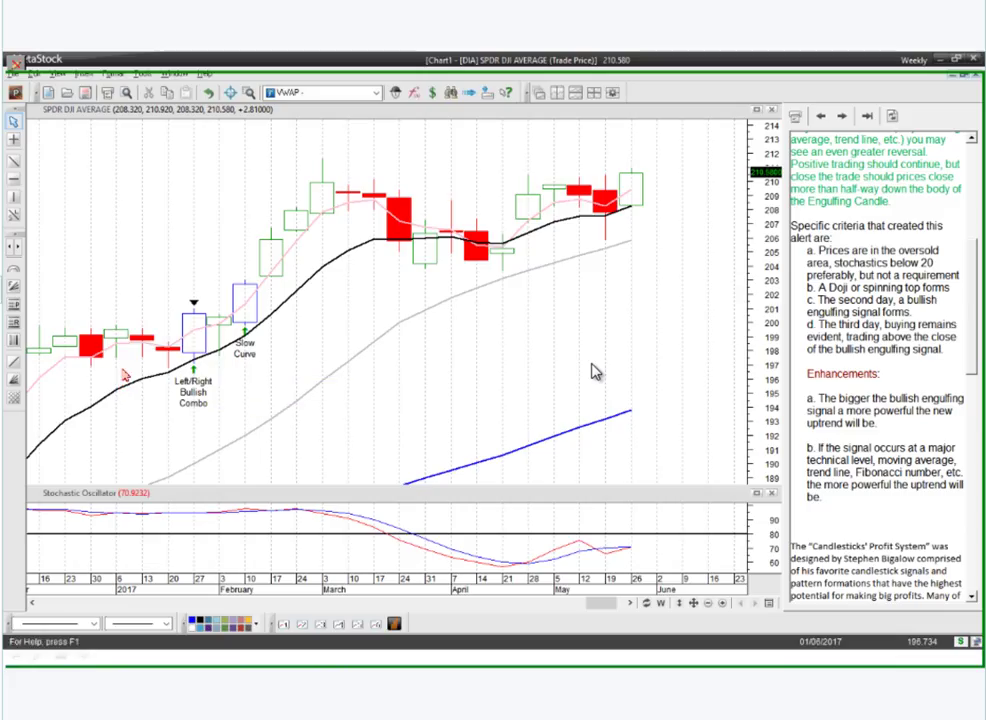
Step: Zoom the chart out twice for more price history and rescale the Y-axis to fit
{"action": "left_click", "coordinate": [706, 604]}
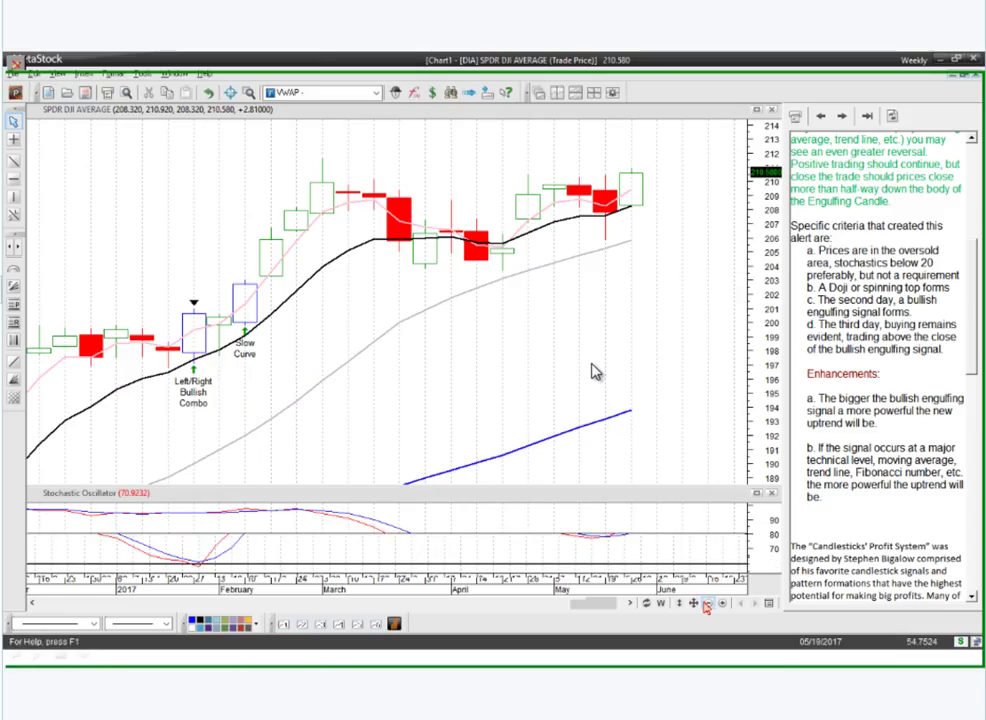
{"action": "left_click", "coordinate": [706, 604]}
{"action": "mouse_move", "coordinate": [454, 378]}
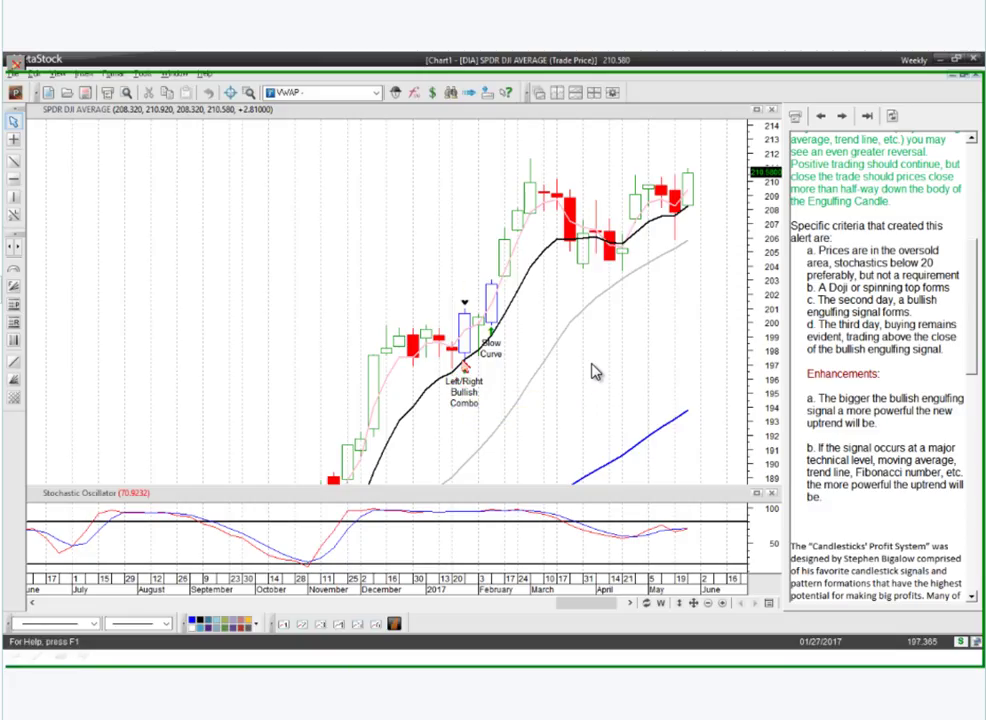
{"action": "left_click", "coordinate": [680, 604]}
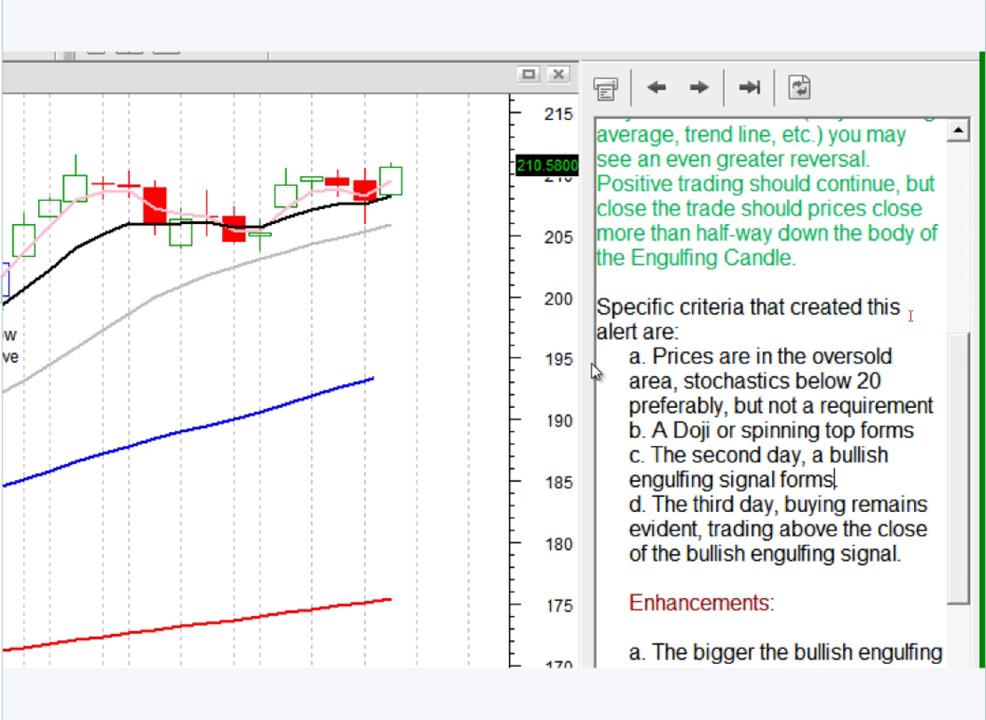
Step: Enlarge the commentary font with Ctrl+mouse wheel so the bullish engulfing enhancement rules read larger
{"action": "scroll", "coordinate": [592, 370], "scroll_direction": "down", "scroll_amount": 2}
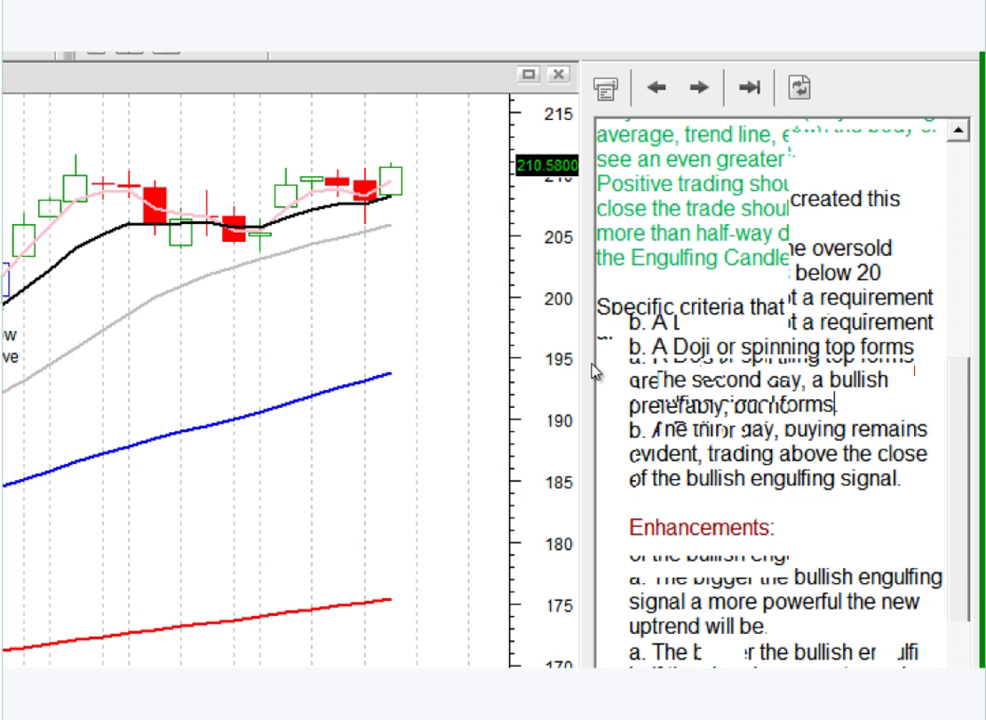
{"action": "scroll", "coordinate": [592, 370], "scroll_direction": "down", "scroll_amount": 4}
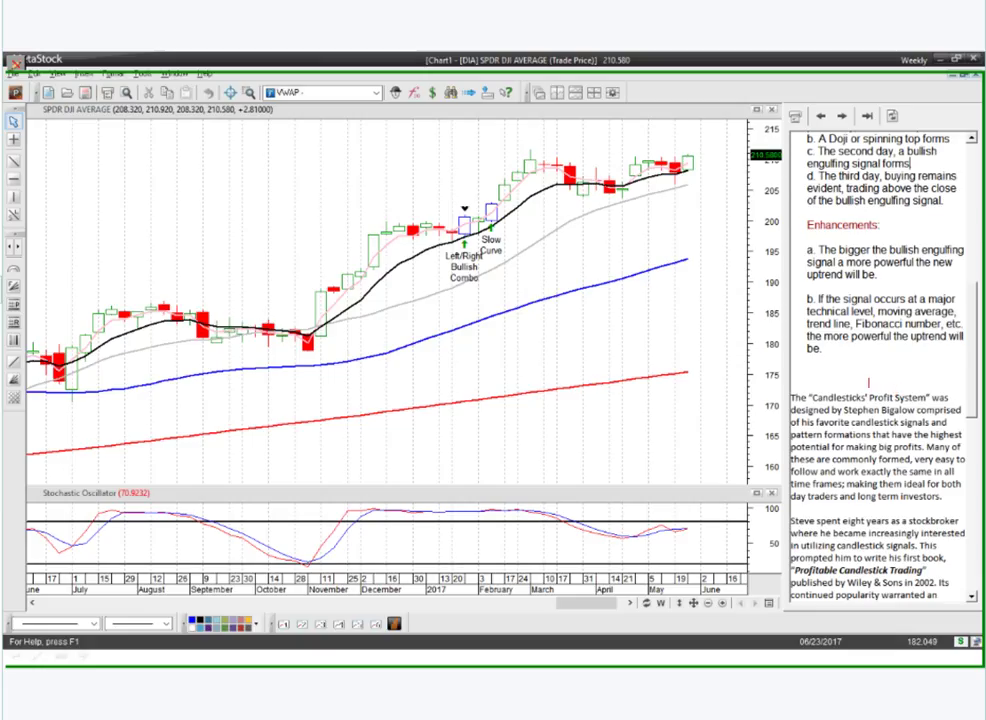
{"action": "scroll", "coordinate": [868, 382], "scroll_direction": "up", "scroll_amount": 2}
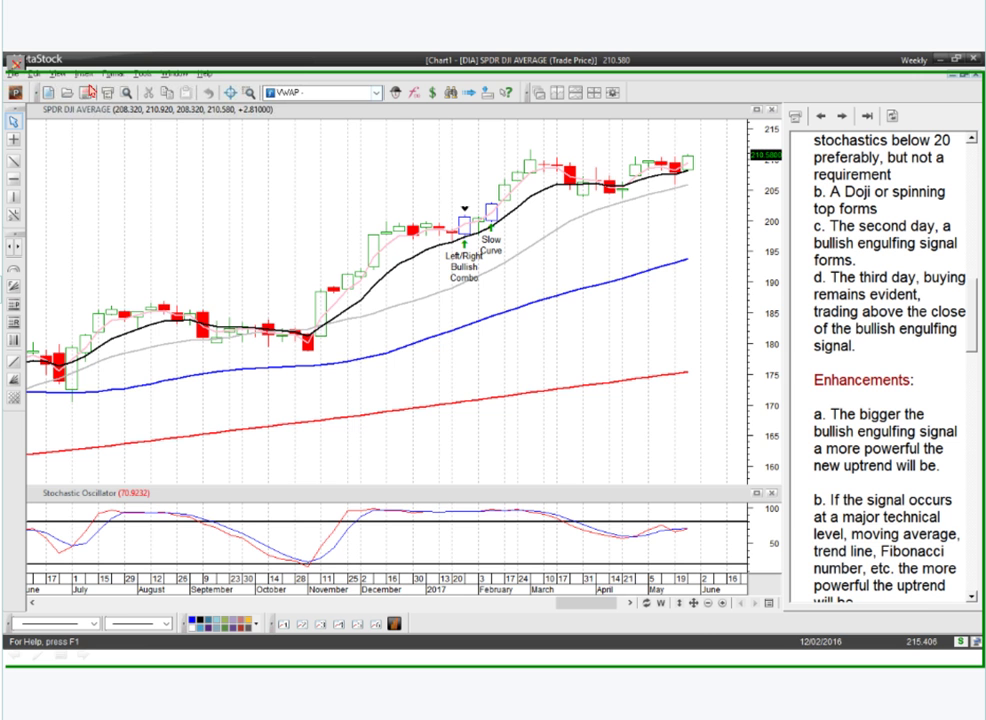
Step: Open the Power Console's Explore page with CPS - Doji Dynamite on the 4344 US Optionable Stocks
{"action": "left_click", "coordinate": [15, 94]}
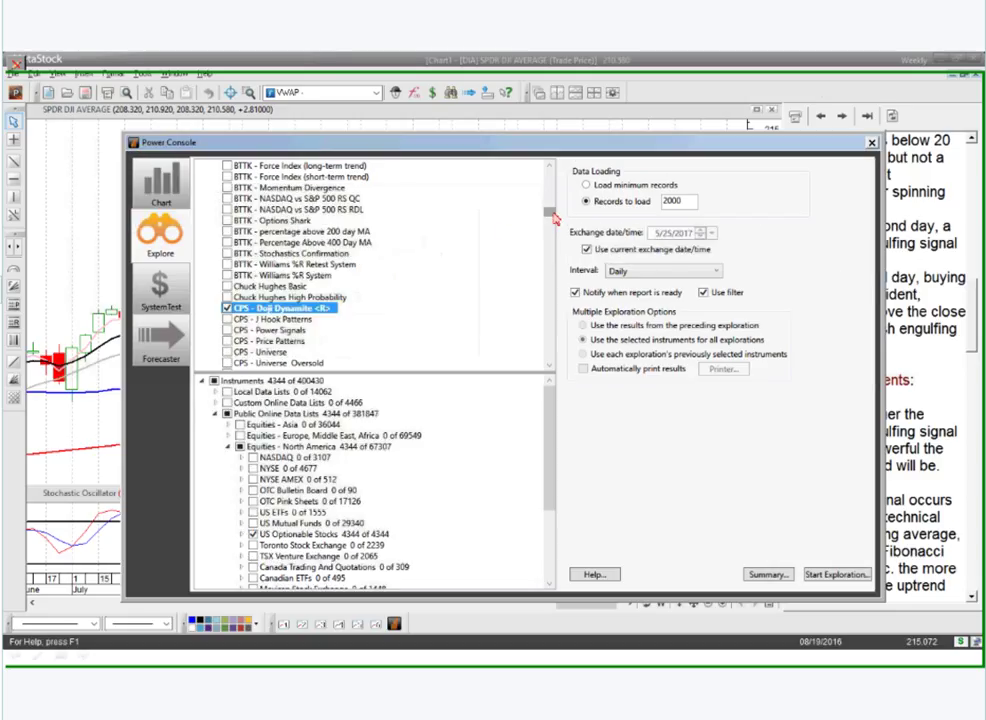
{"action": "left_click_drag", "start_coordinate": [551, 213], "coordinate": [549, 188]}
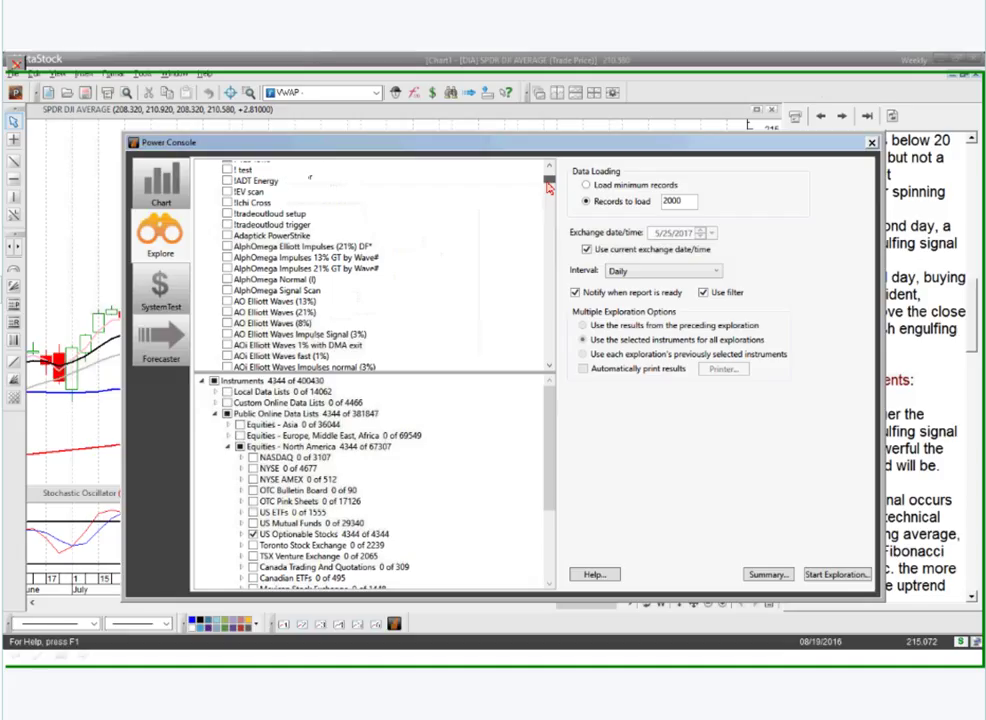
Step: Scroll the exploration list to the CPS entries and read the CPS - Doji Dynamite tooltip
{"action": "left_click_drag", "start_coordinate": [549, 188], "coordinate": [546, 222]}
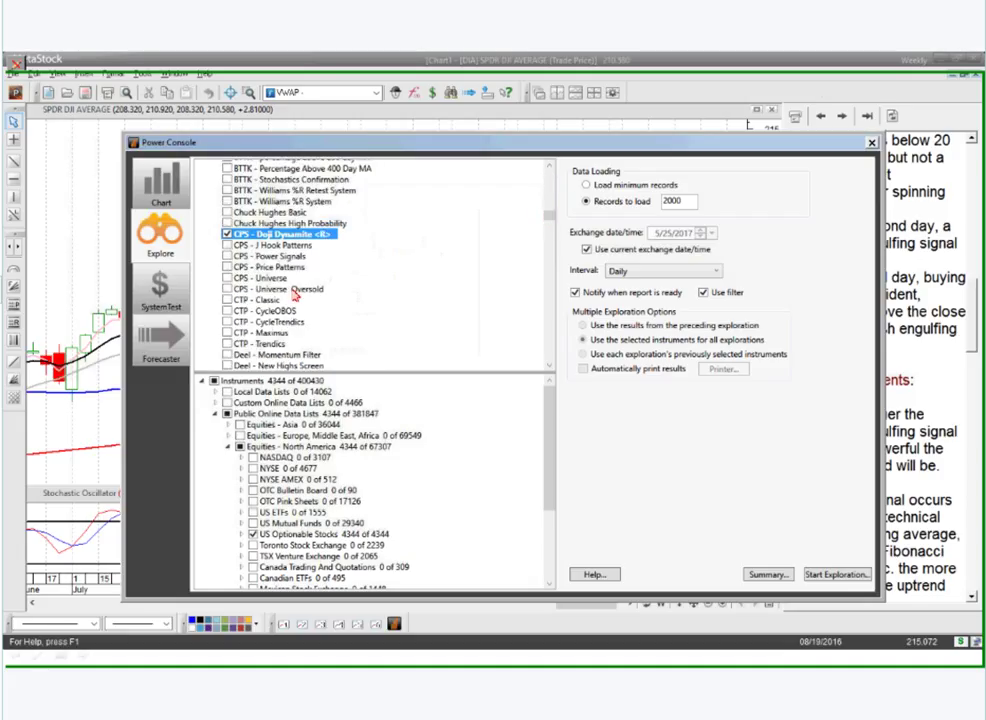
{"action": "mouse_move", "coordinate": [296, 291]}
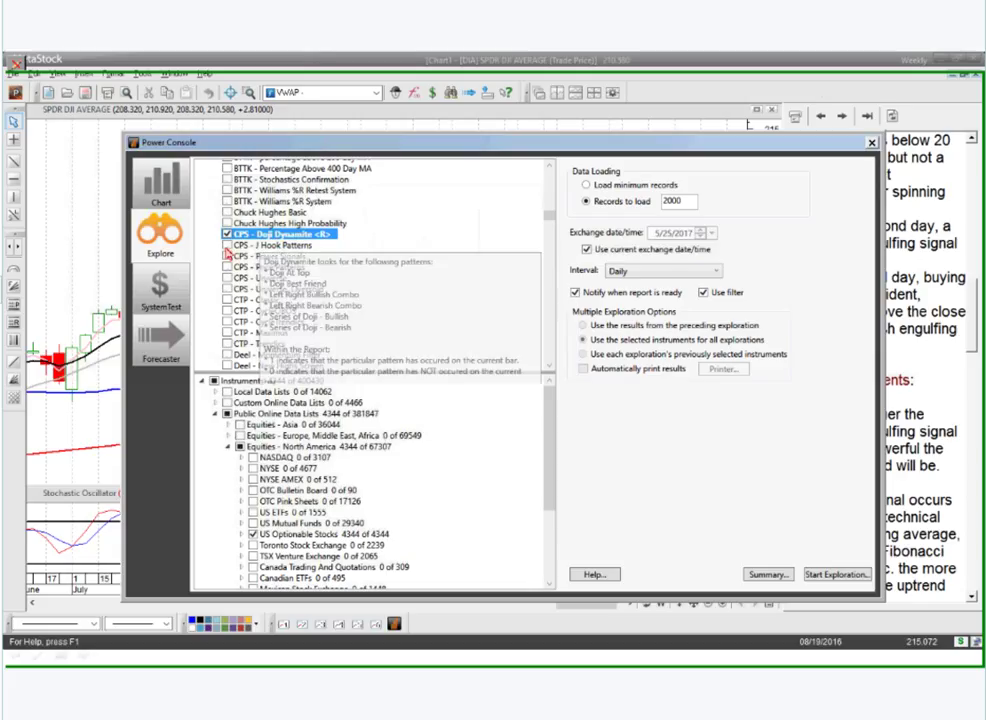
{"action": "mouse_move", "coordinate": [245, 240]}
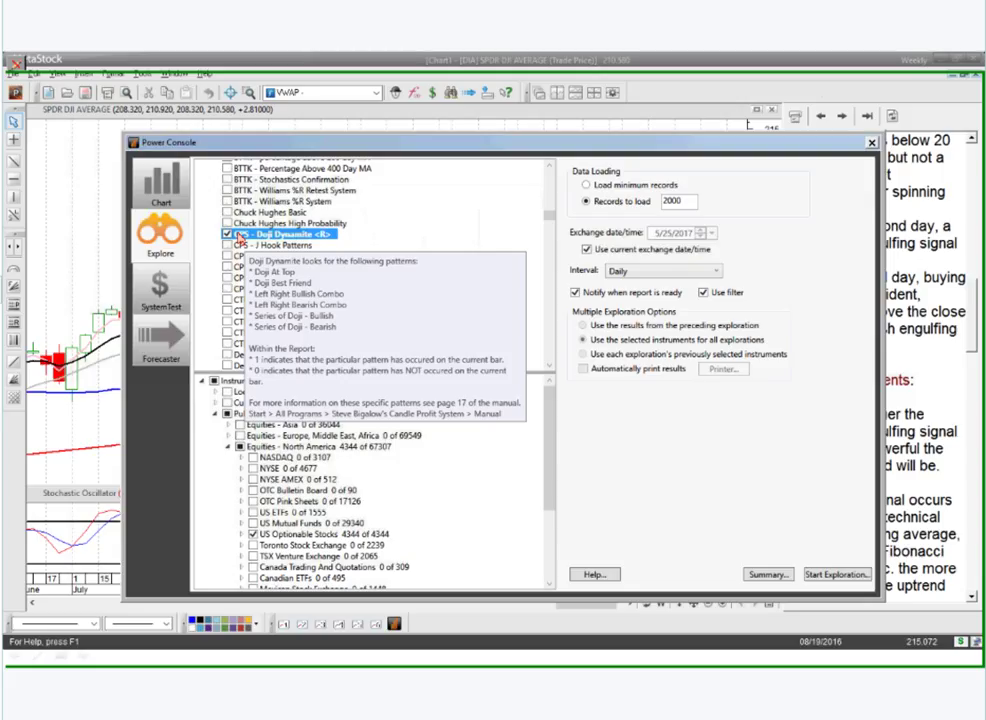
Step: Tick the CPS - J Hook Patterns, CPS - Power Signals and CPS - Price Patterns explorations
{"action": "left_click", "coordinate": [228, 245]}
{"action": "left_click", "coordinate": [228, 256]}
{"action": "left_click", "coordinate": [228, 267]}
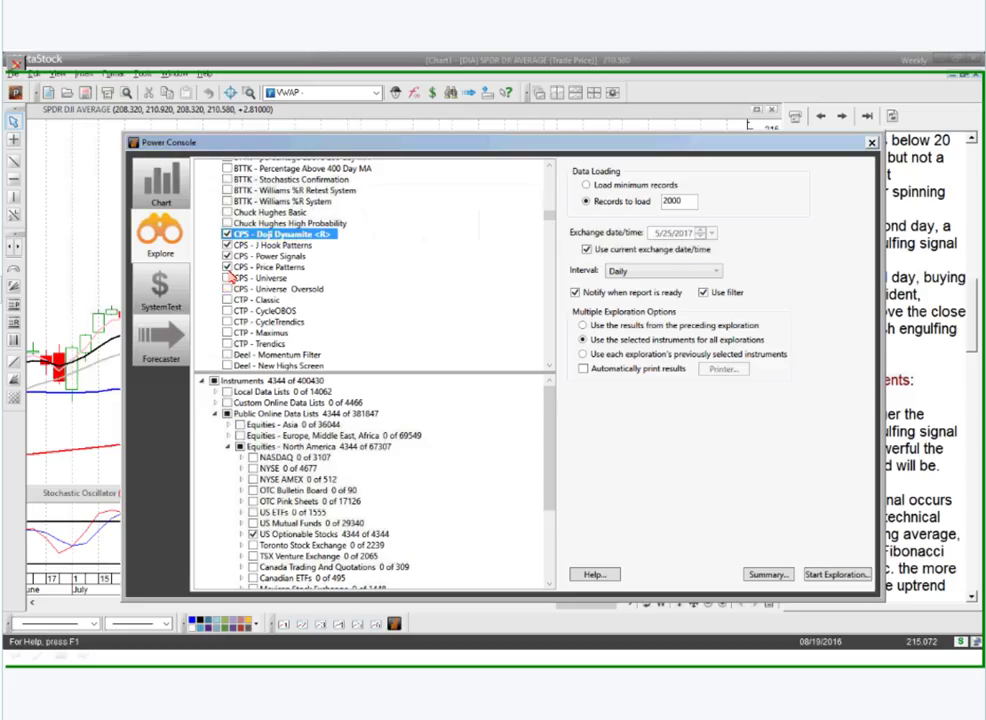
{"action": "mouse_move", "coordinate": [236, 253]}
{"action": "mouse_move", "coordinate": [281, 237]}
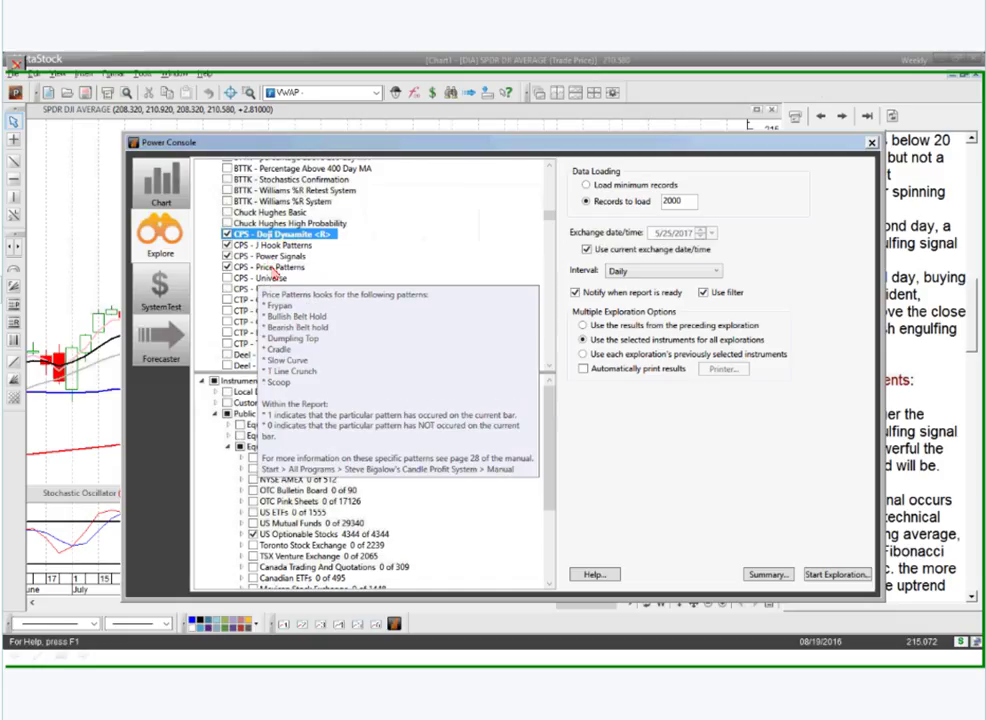
{"action": "mouse_move", "coordinate": [238, 287]}
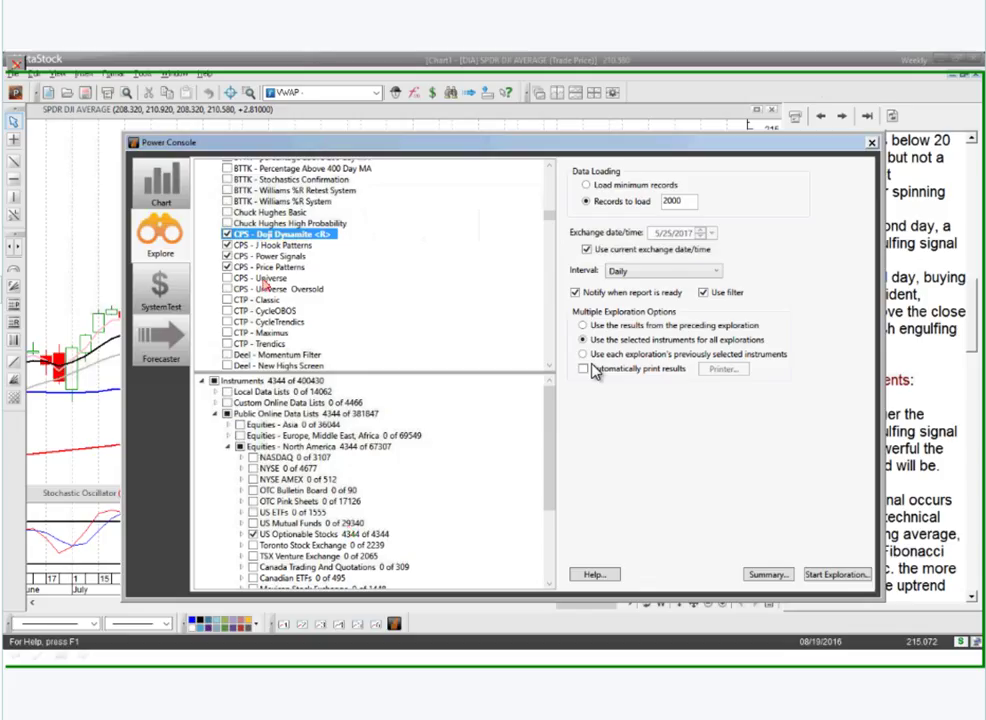
{"action": "mouse_move", "coordinate": [267, 284]}
{"action": "mouse_move", "coordinate": [227, 244]}
{"action": "mouse_move", "coordinate": [263, 248]}
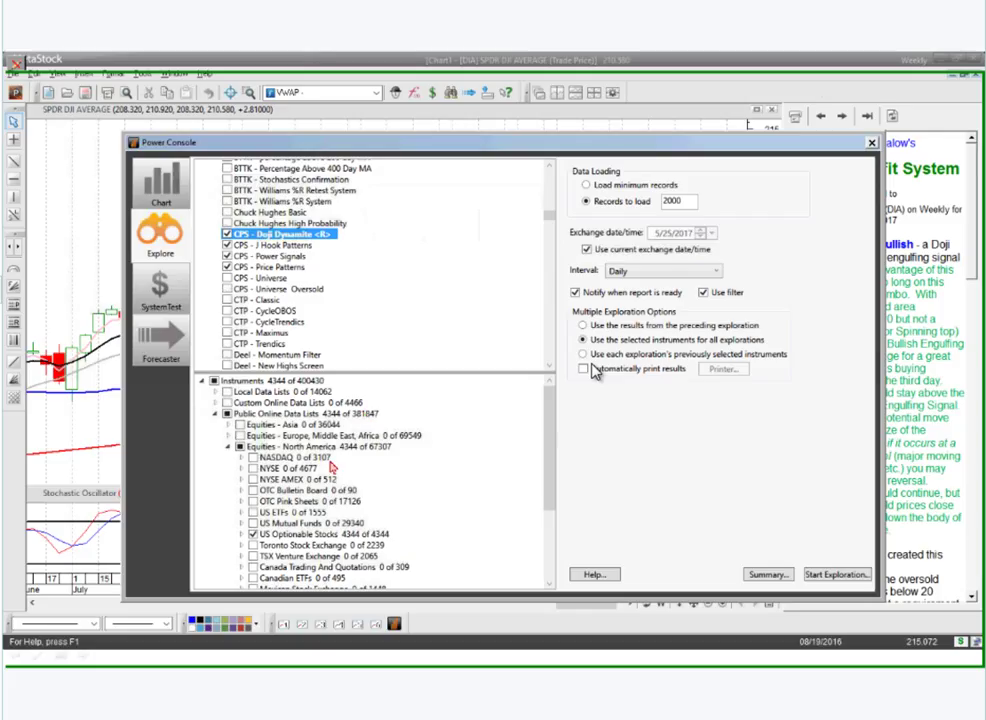
Step: Expand and browse the Equities - Asia and Europe, Middle East, Africa exchange lists, then collapse them
{"action": "left_click", "coordinate": [229, 424]}
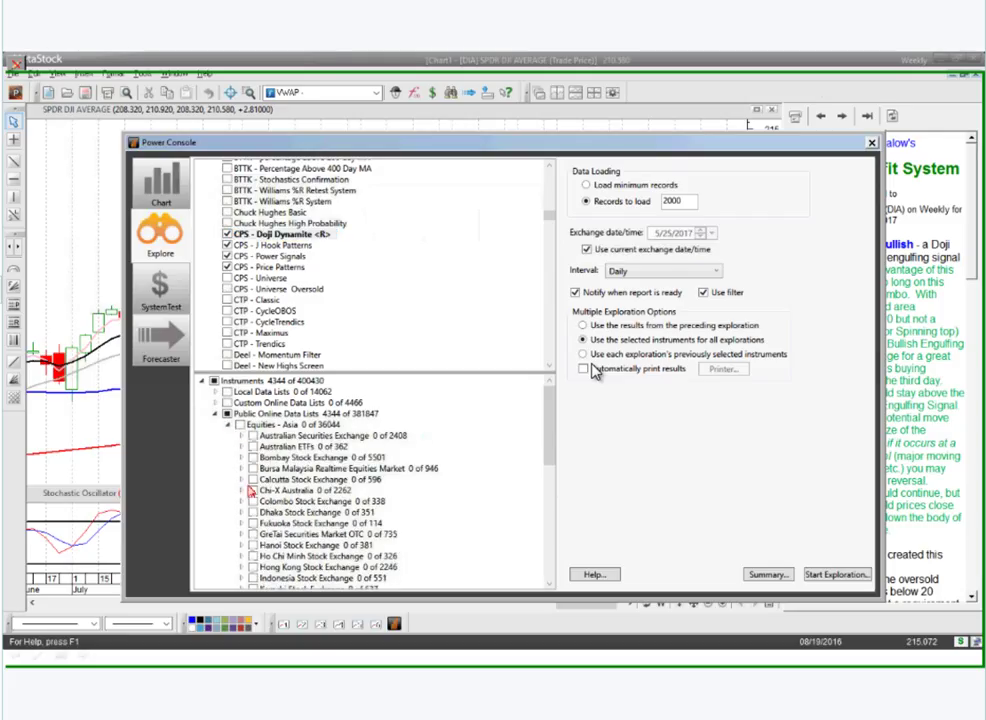
{"action": "scroll", "coordinate": [258, 522], "scroll_direction": "down", "scroll_amount": 1}
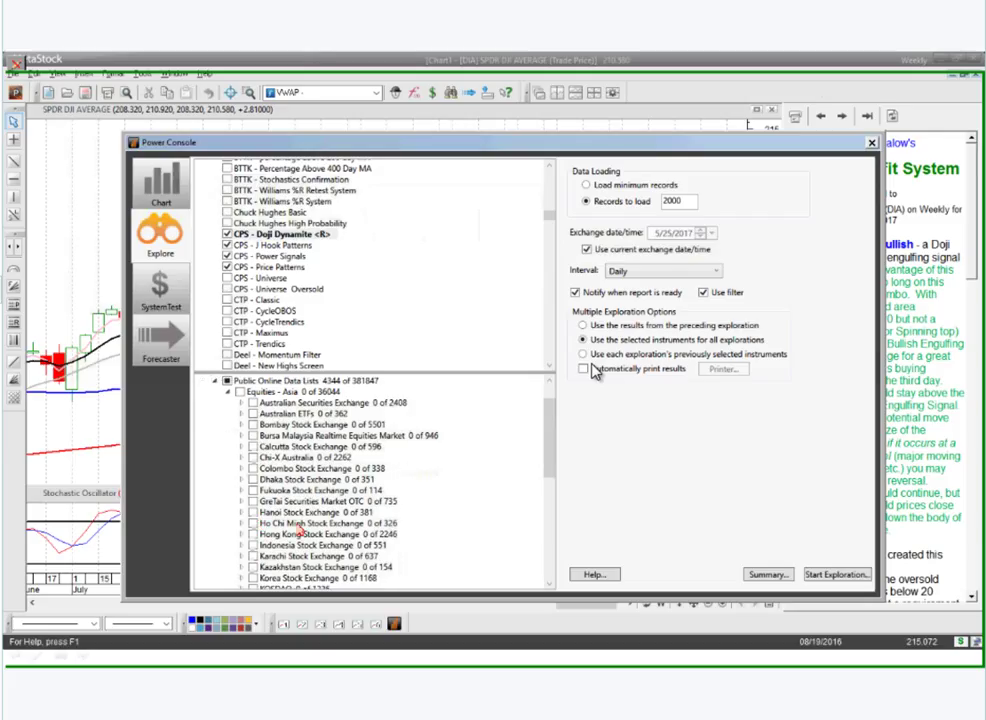
{"action": "scroll", "coordinate": [275, 522], "scroll_direction": "down", "scroll_amount": 1}
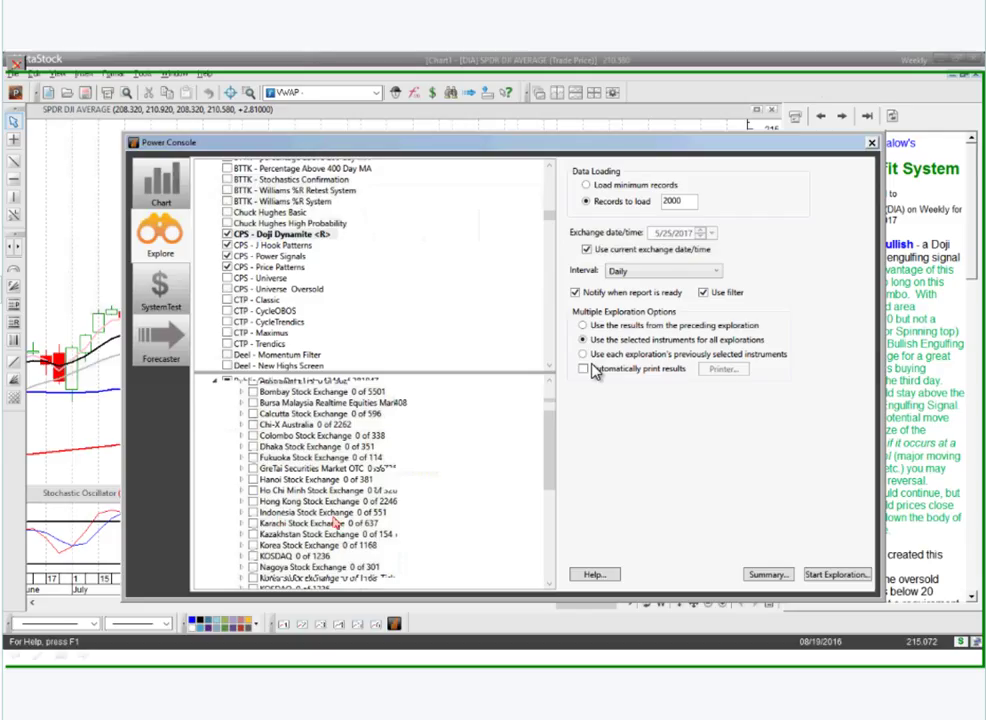
{"action": "scroll", "coordinate": [240, 440], "scroll_direction": "up", "scroll_amount": 2}
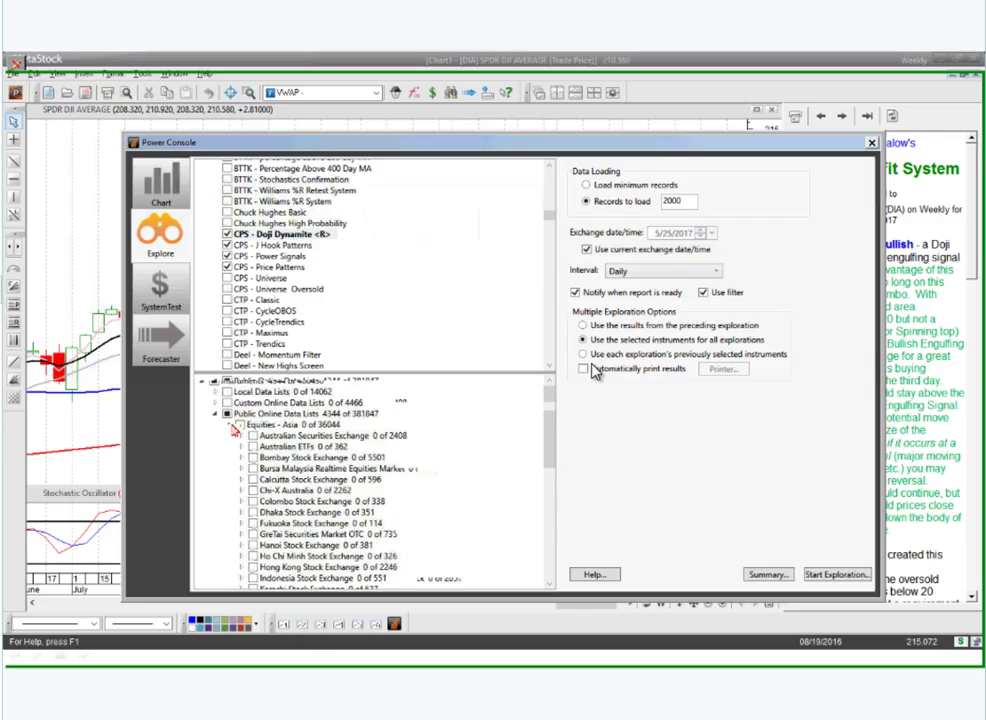
{"action": "left_click", "coordinate": [234, 427]}
{"action": "left_click", "coordinate": [229, 436]}
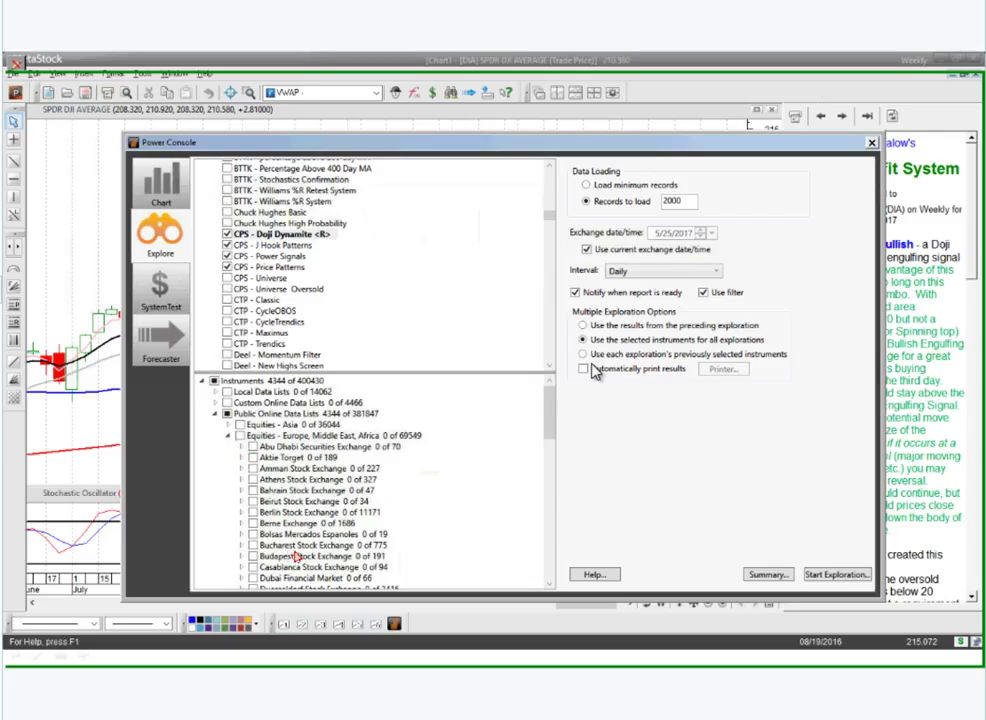
{"action": "scroll", "coordinate": [300, 553], "scroll_direction": "down", "scroll_amount": 1}
{"action": "scroll", "coordinate": [312, 553], "scroll_direction": "down", "scroll_amount": 2}
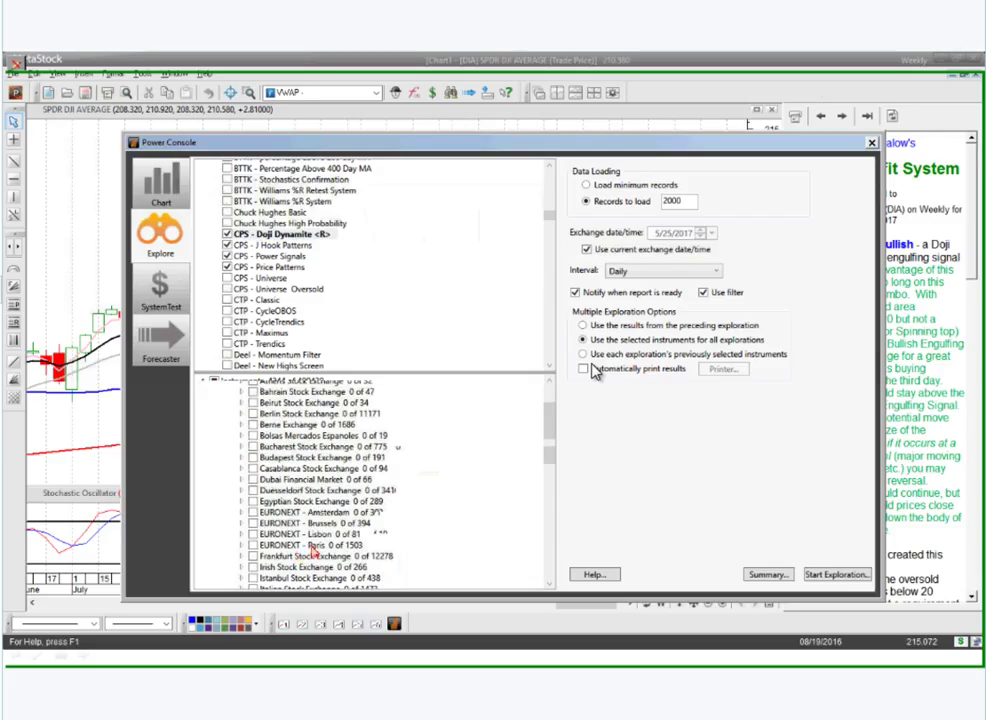
{"action": "scroll", "coordinate": [320, 510], "scroll_direction": "up", "scroll_amount": 3}
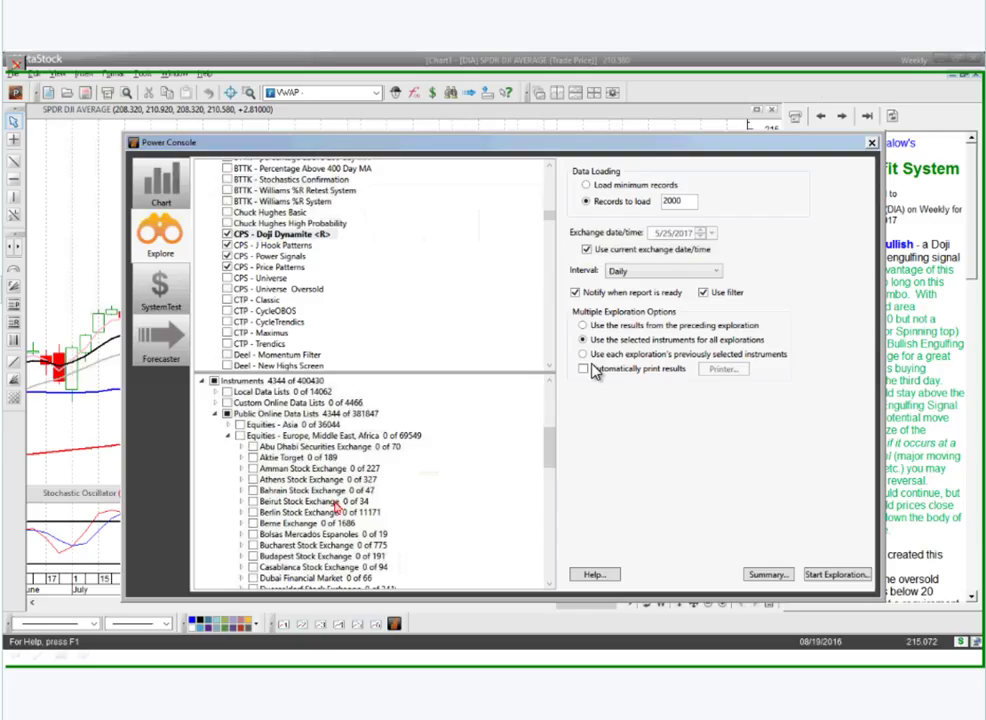
{"action": "scroll", "coordinate": [338, 508], "scroll_direction": "down", "scroll_amount": 1}
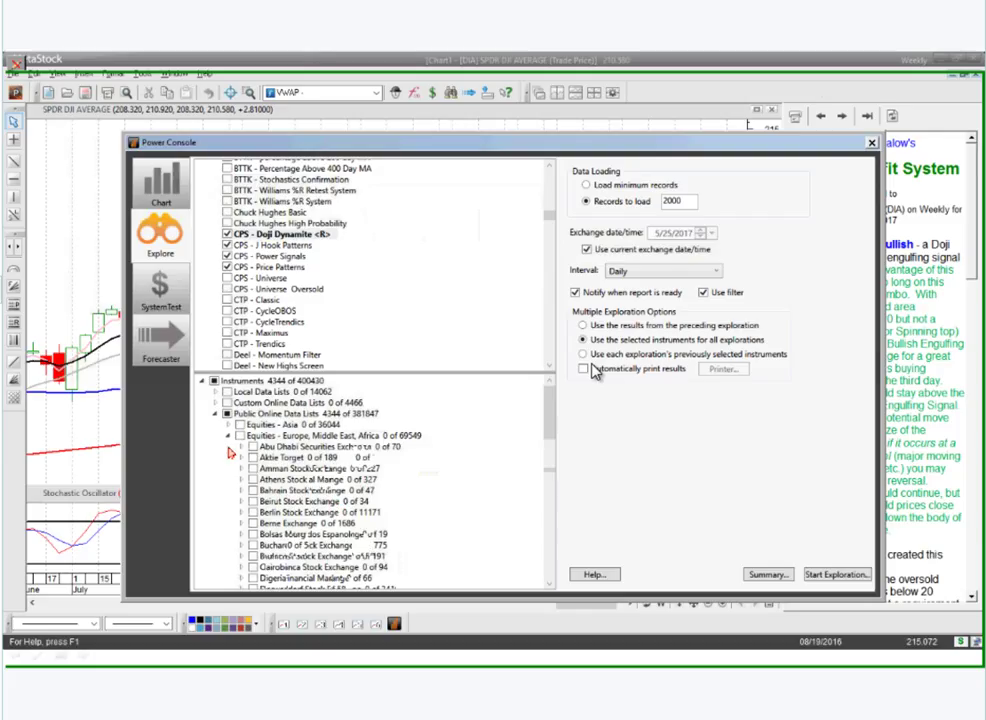
{"action": "left_click", "coordinate": [230, 435]}
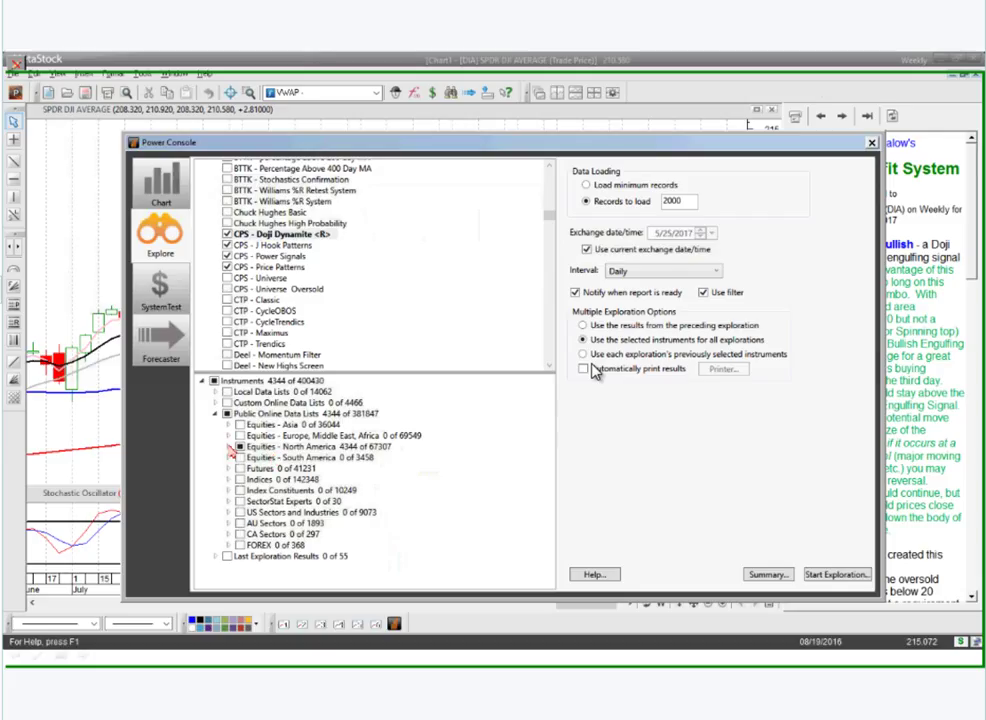
Step: Add US ETFs from the Equities - North America lists, then collapse that group
{"action": "left_click", "coordinate": [229, 447]}
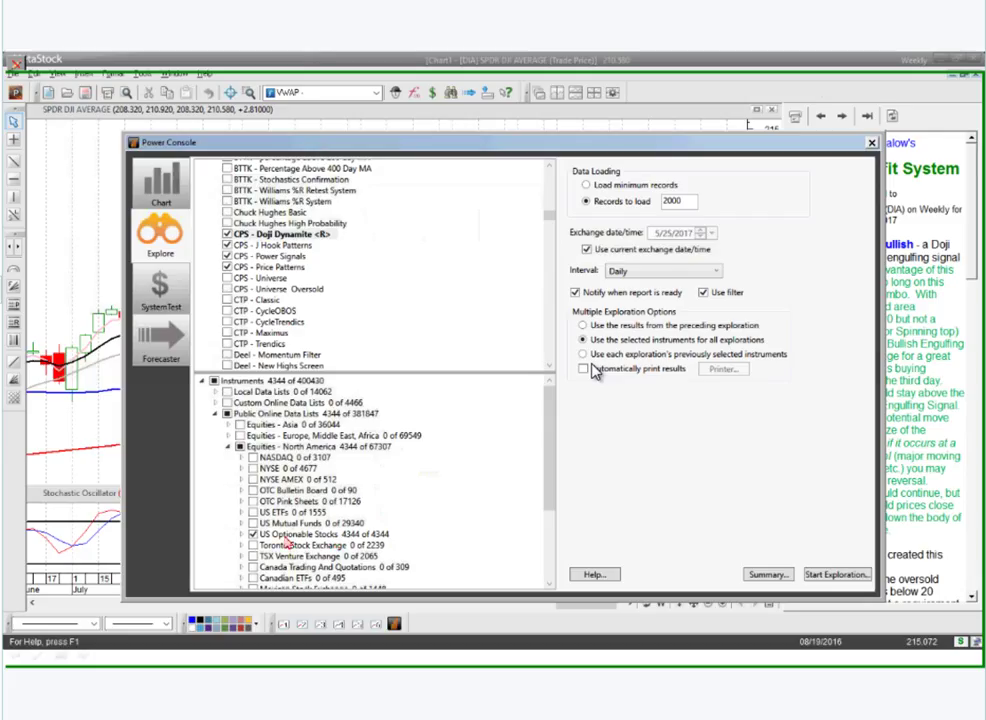
{"action": "left_click", "coordinate": [253, 513]}
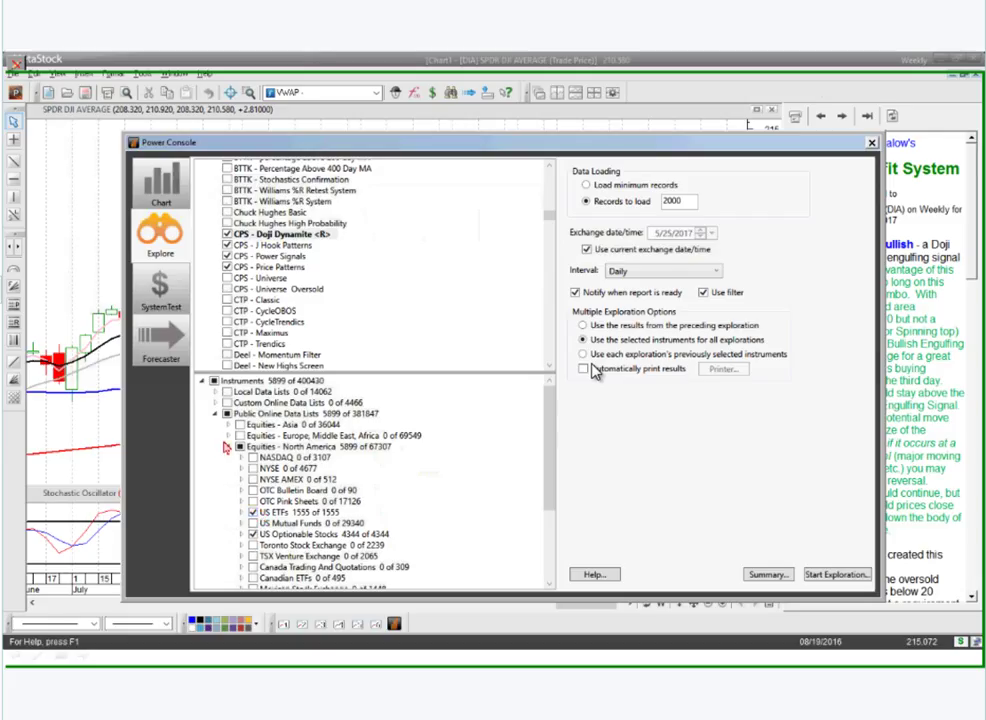
{"action": "left_click", "coordinate": [228, 446]}
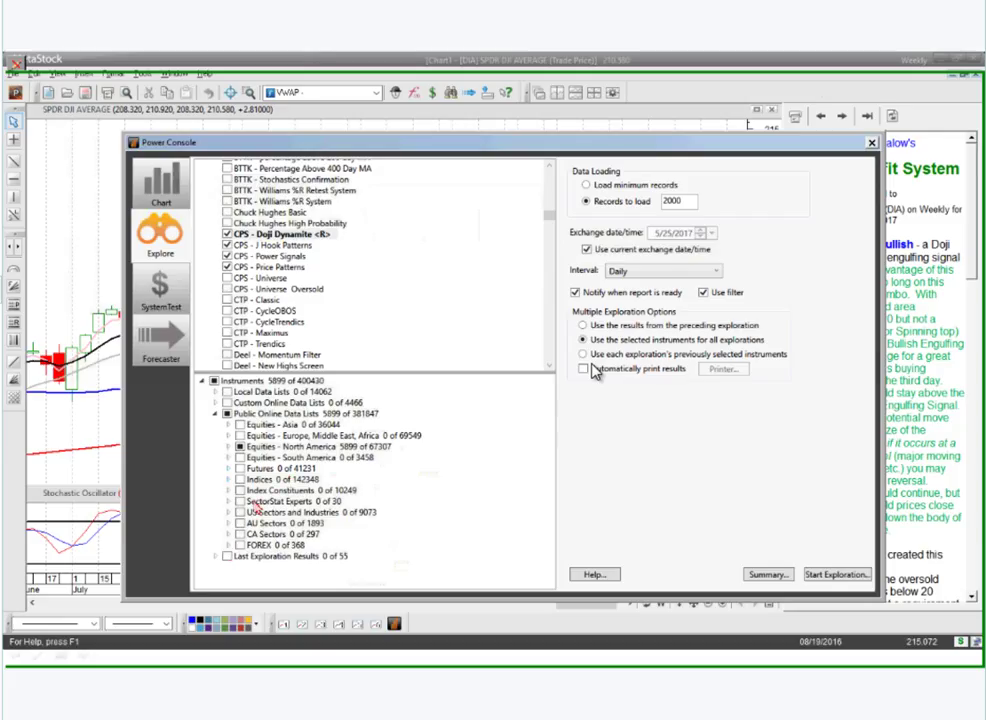
Step: Expand FOREX and tick then untick the 36 Major Pairs, leaving them excluded
{"action": "left_click", "coordinate": [228, 547]}
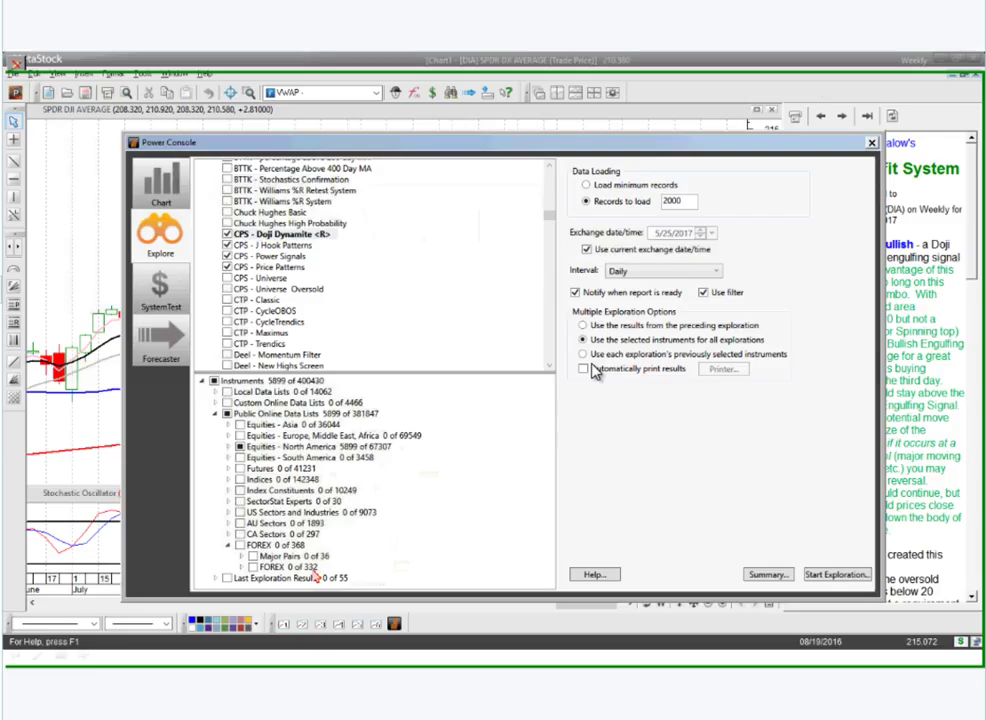
{"action": "left_click", "coordinate": [254, 557]}
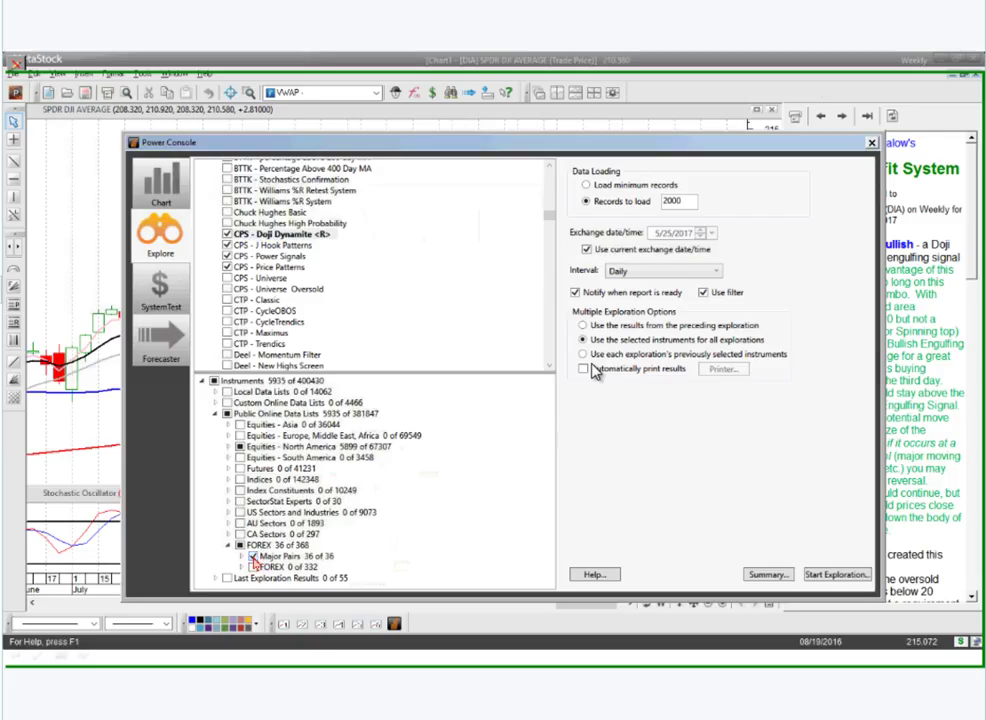
{"action": "left_click", "coordinate": [252, 557]}
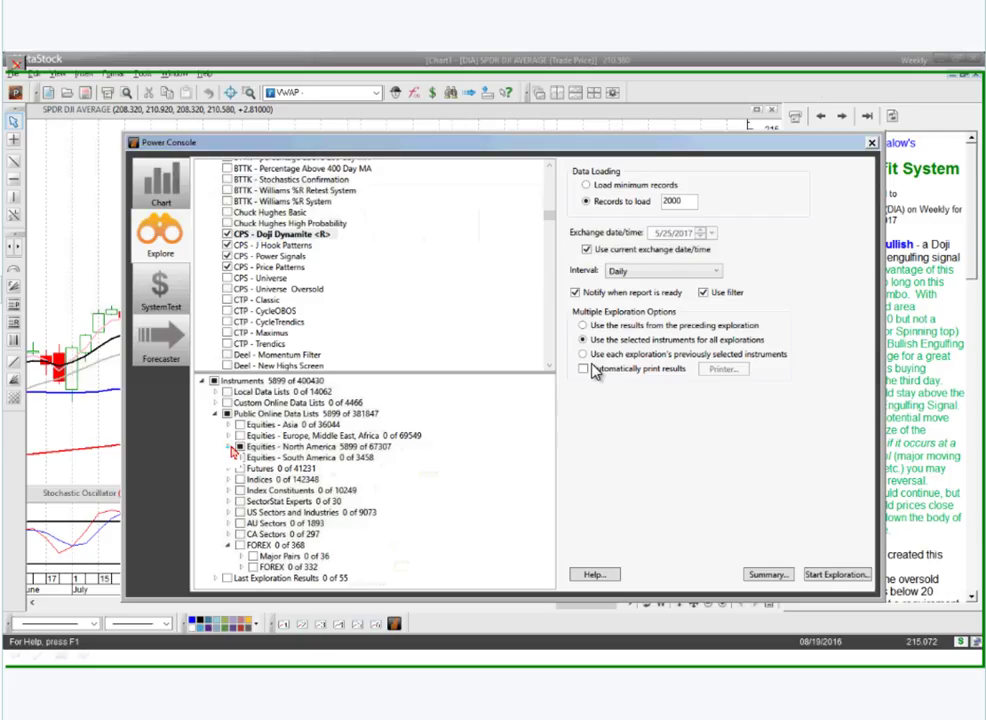
Step: Remove US ETFs so only the 4344 US Optionable Stocks remain selected
{"action": "left_click", "coordinate": [230, 447]}
{"action": "left_click", "coordinate": [253, 512]}
{"action": "mouse_move", "coordinate": [247, 243]}
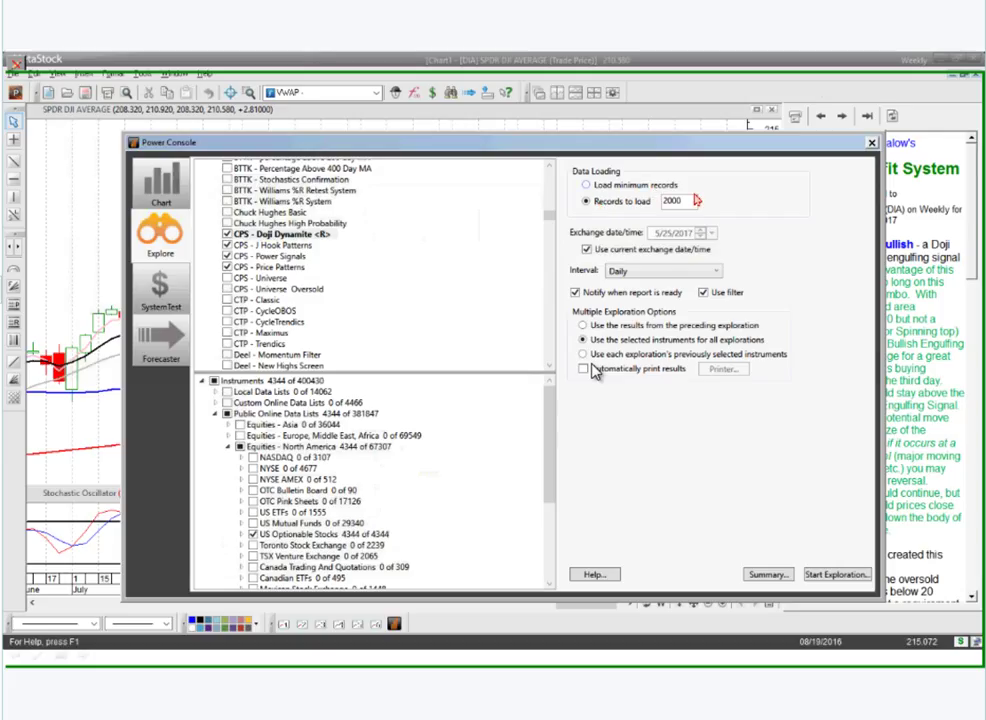
Step: Set explorations to load minimum records and keep the interval at Daily
{"action": "left_click", "coordinate": [600, 187]}
{"action": "left_click", "coordinate": [715, 272]}
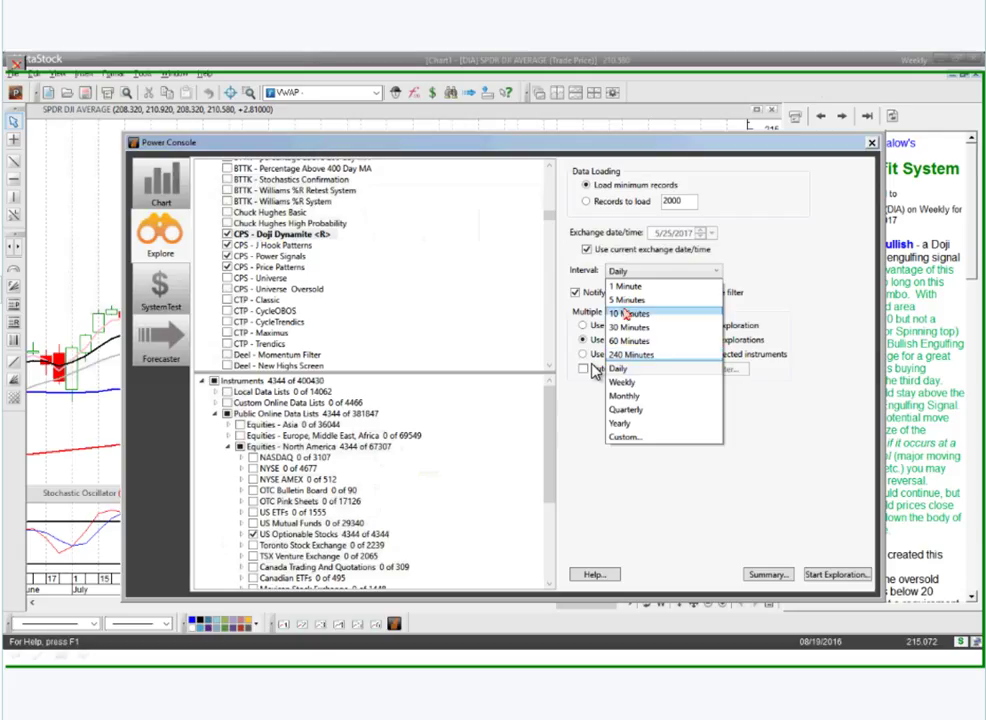
{"action": "left_click", "coordinate": [615, 368]}
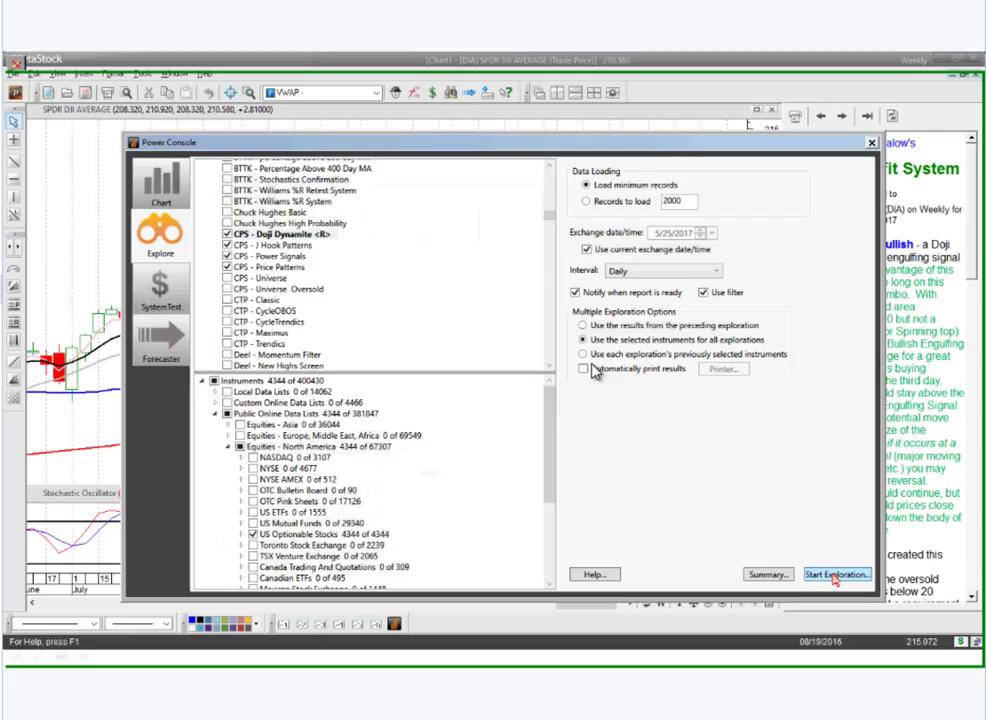
Step: Open the CPS - Doji Dynamite Report, reposition its results window, and sort the results by Doji Top
{"action": "right_click", "coordinate": [241, 235]}
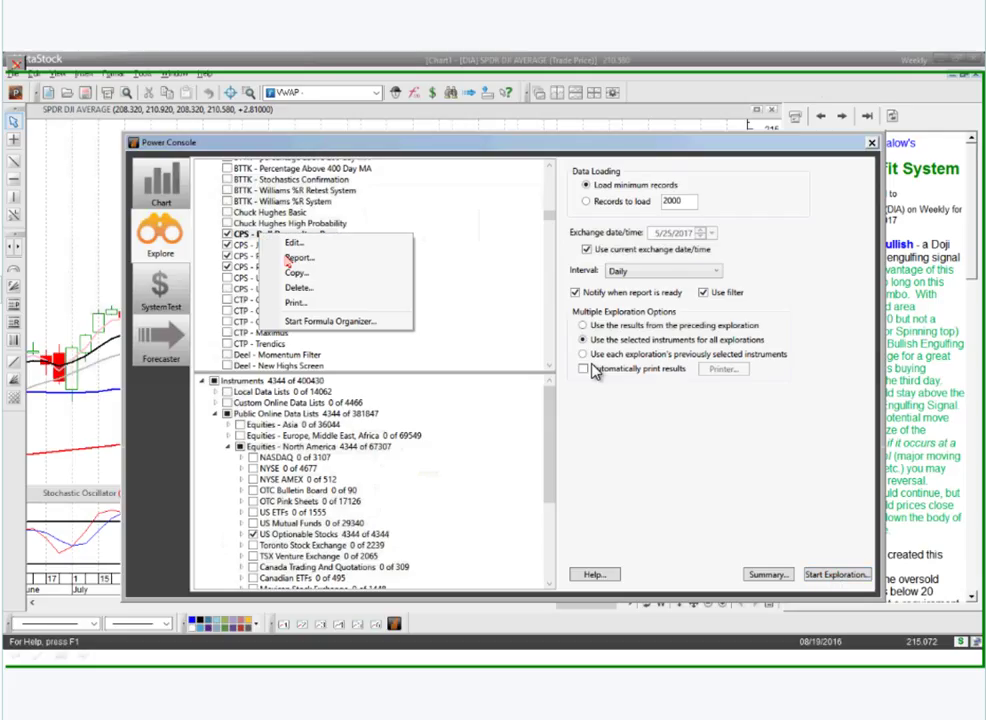
{"action": "left_click", "coordinate": [385, 263]}
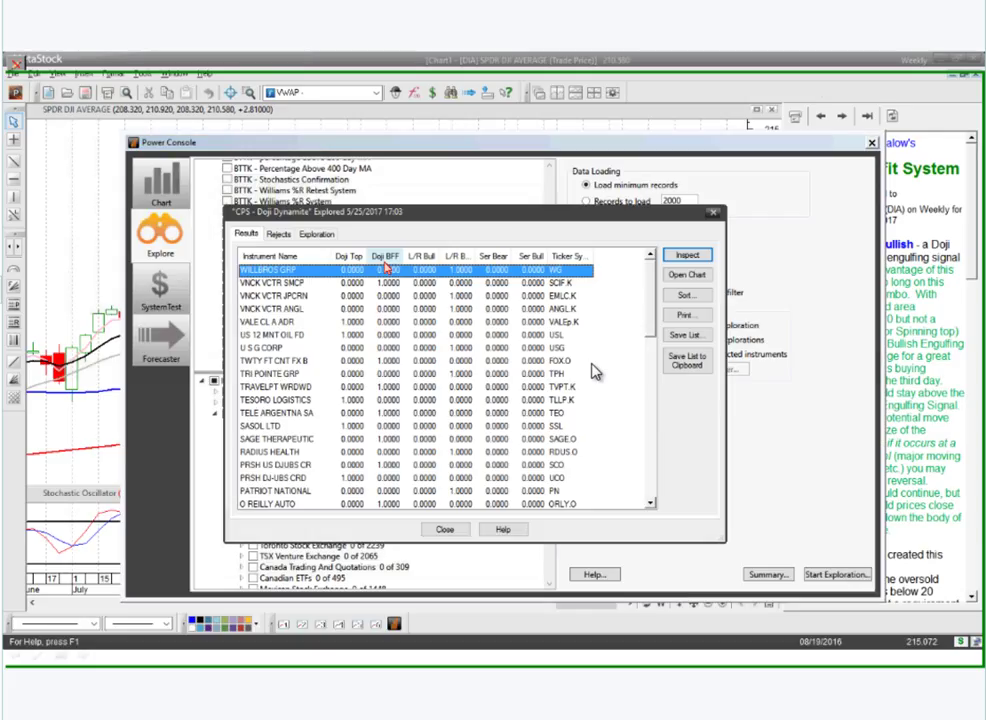
{"action": "left_click_drag", "start_coordinate": [279, 220], "coordinate": [249, 202]}
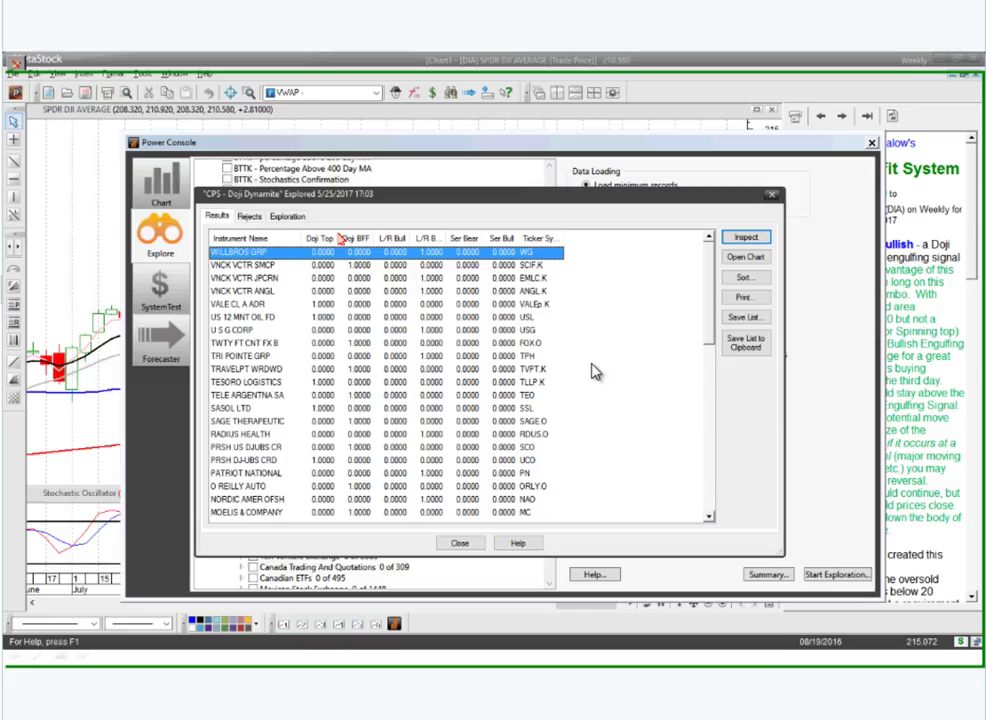
{"action": "left_click", "coordinate": [316, 238]}
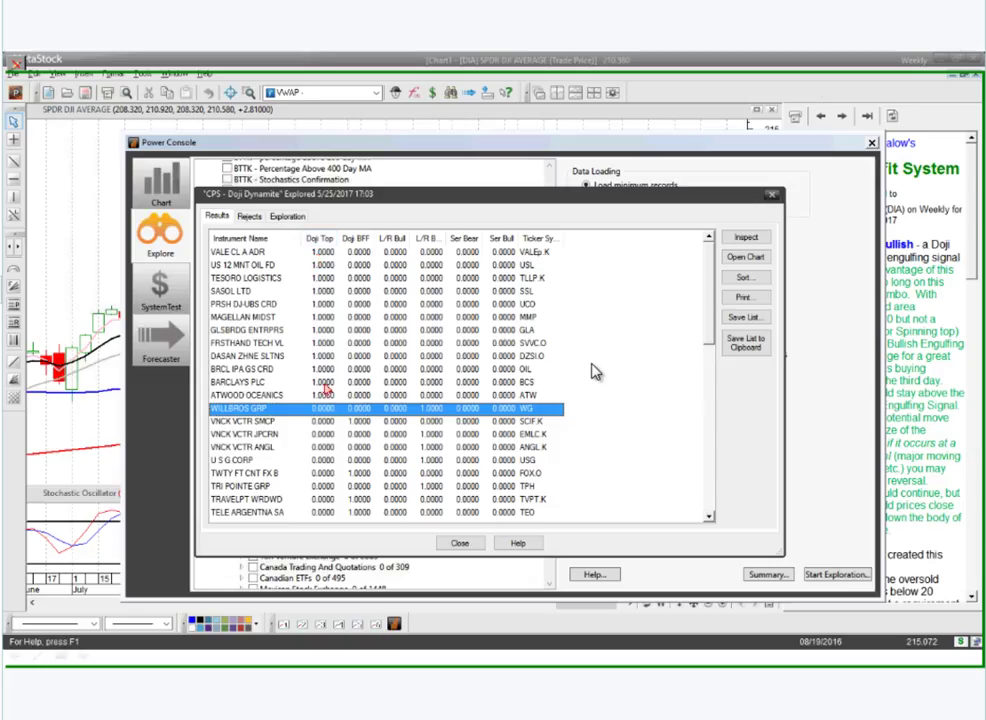
Step: Sort the Doji Dynamite results by the Doji BFF column
{"action": "left_click", "coordinate": [356, 240]}
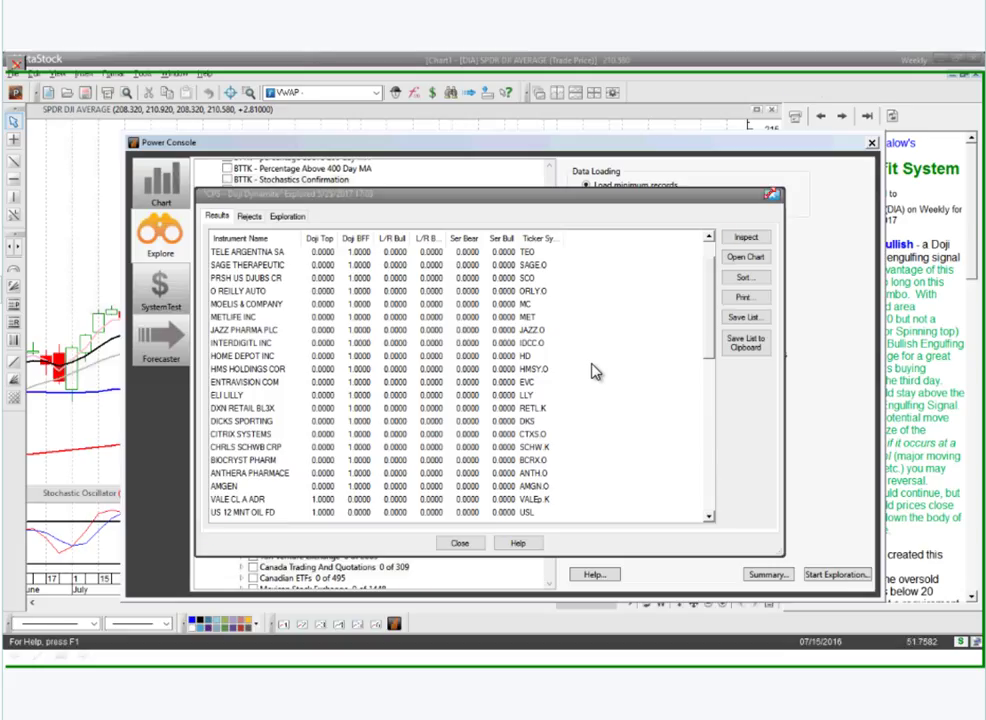
Step: Close the Doji Dynamite results and reopen the CPS - Doji Dynamite Report in its original order
{"action": "left_click", "coordinate": [771, 193]}
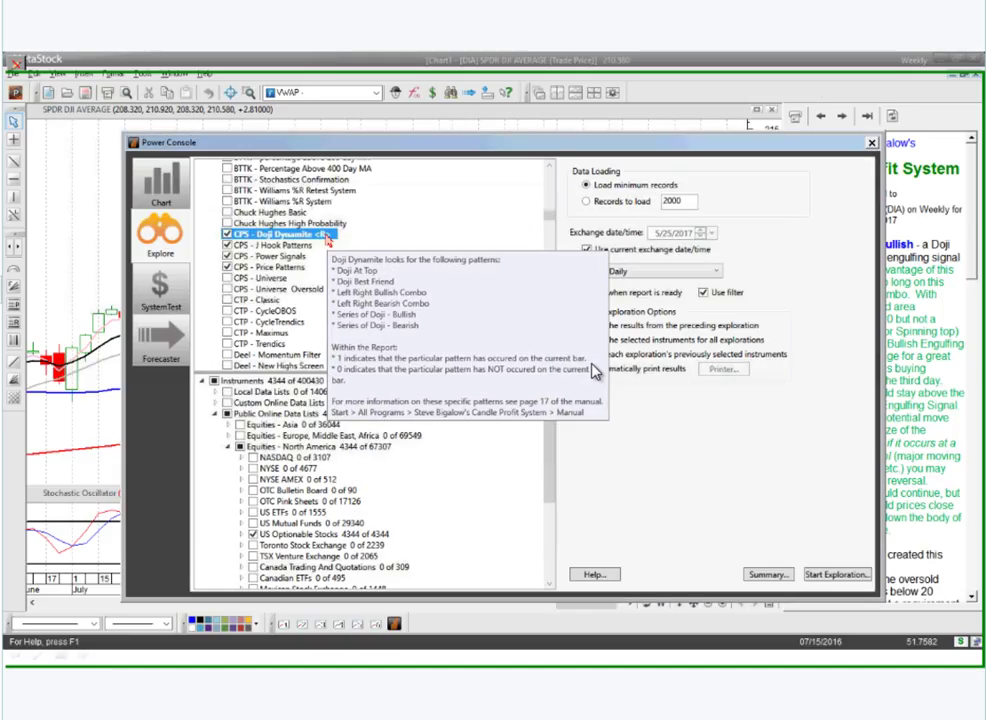
{"action": "right_click", "coordinate": [255, 237]}
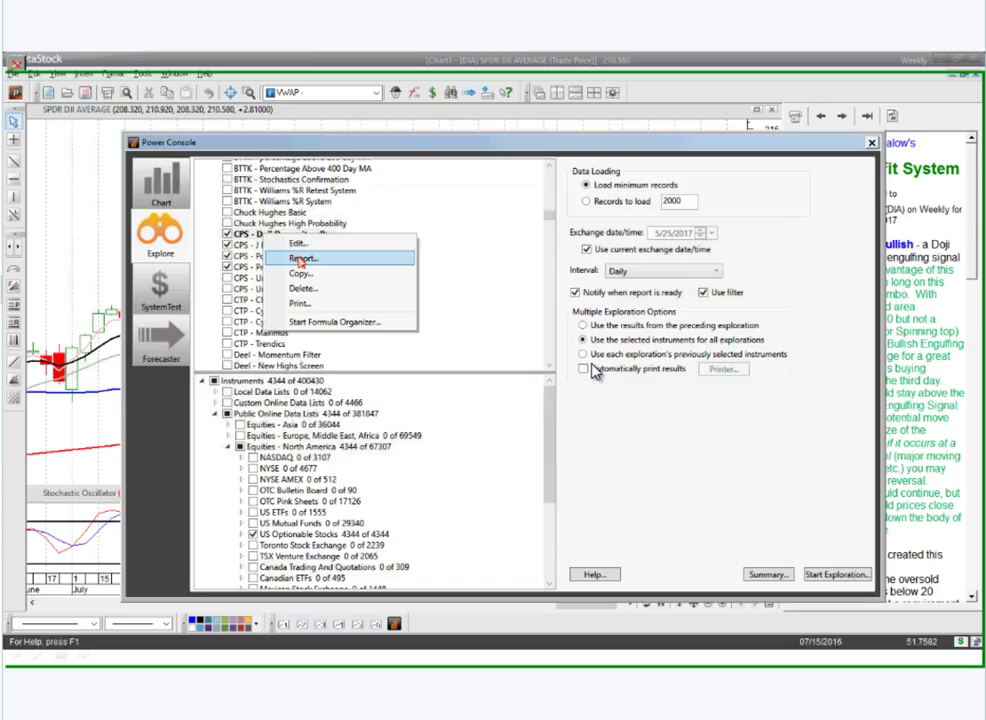
{"action": "left_click", "coordinate": [301, 259]}
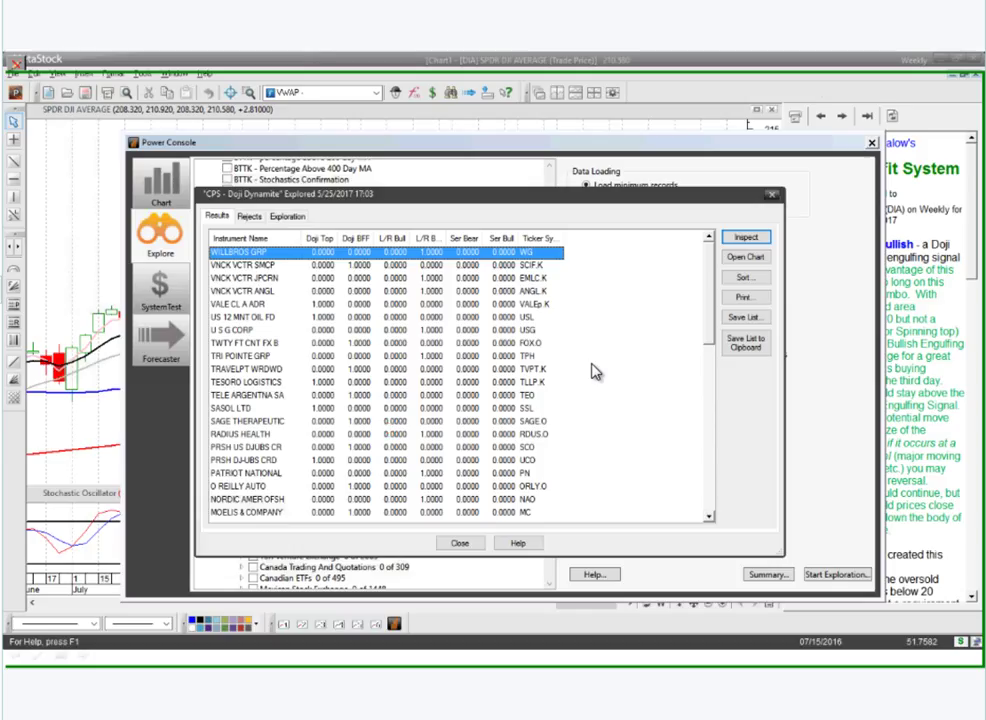